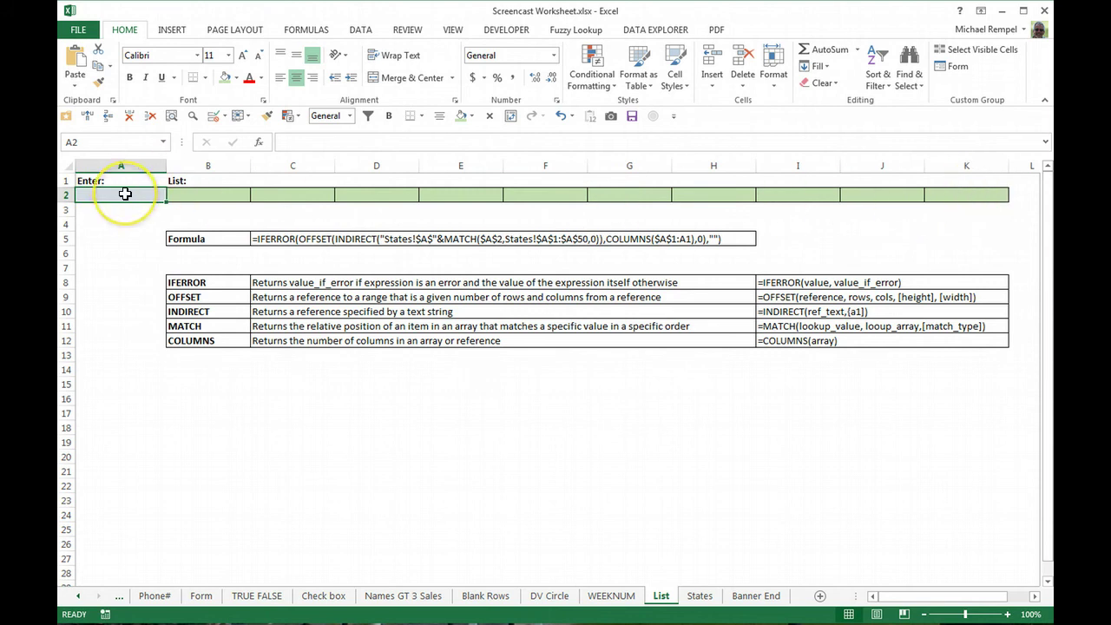
Step: Enter Alabama in the entry cell A2 to test the list of following states
text(Alabam)
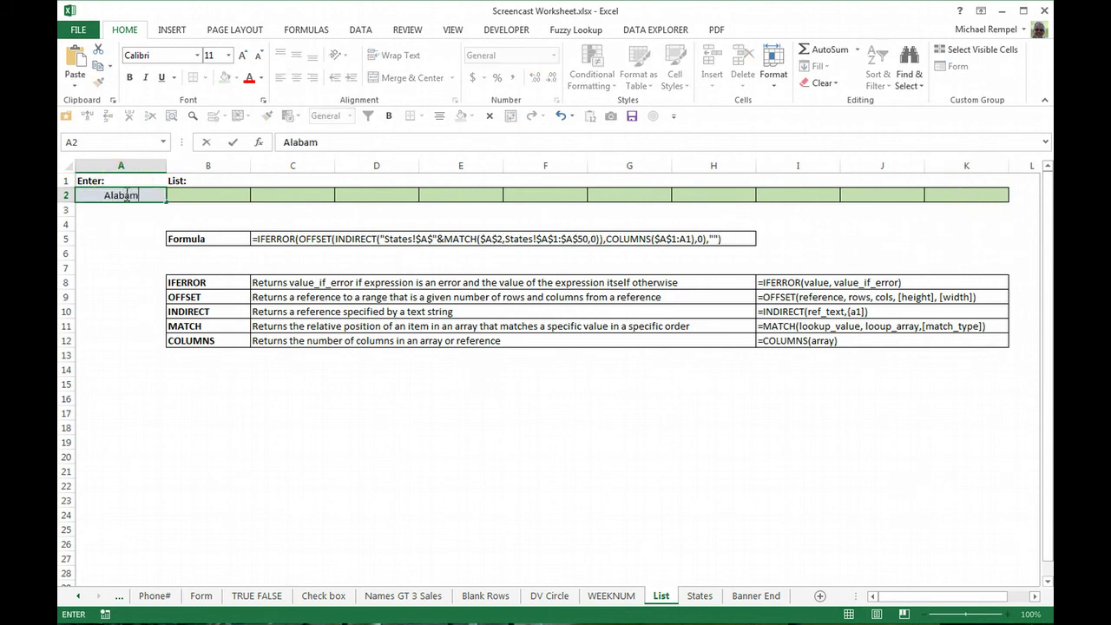
text(a)
key(Return)
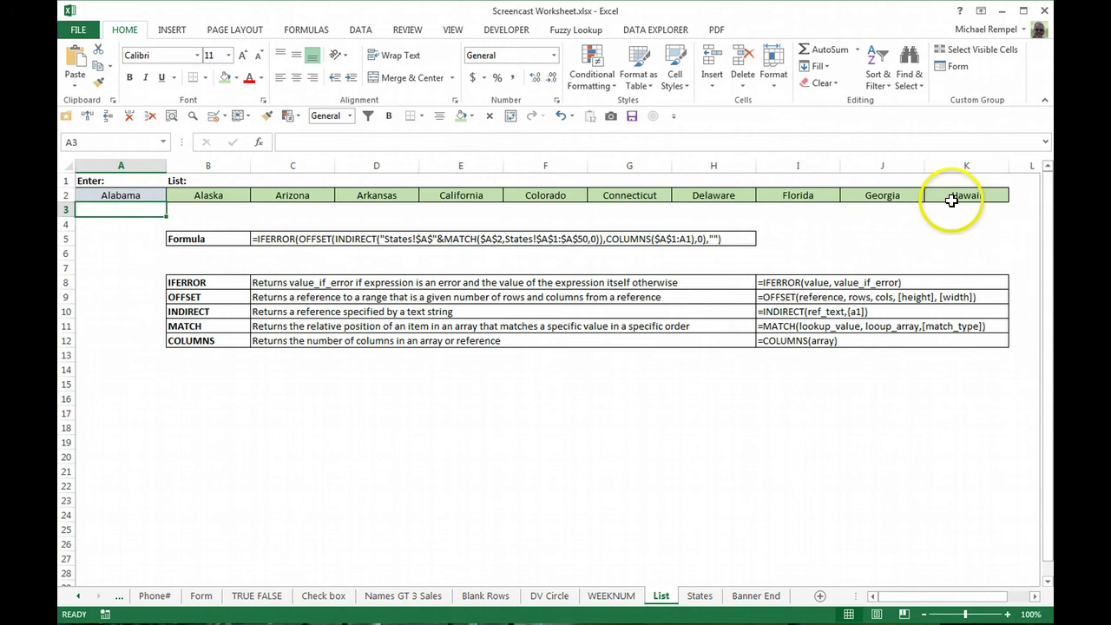
Step: Replace the state in the entry cell A2 with Ohio
click(107, 197)
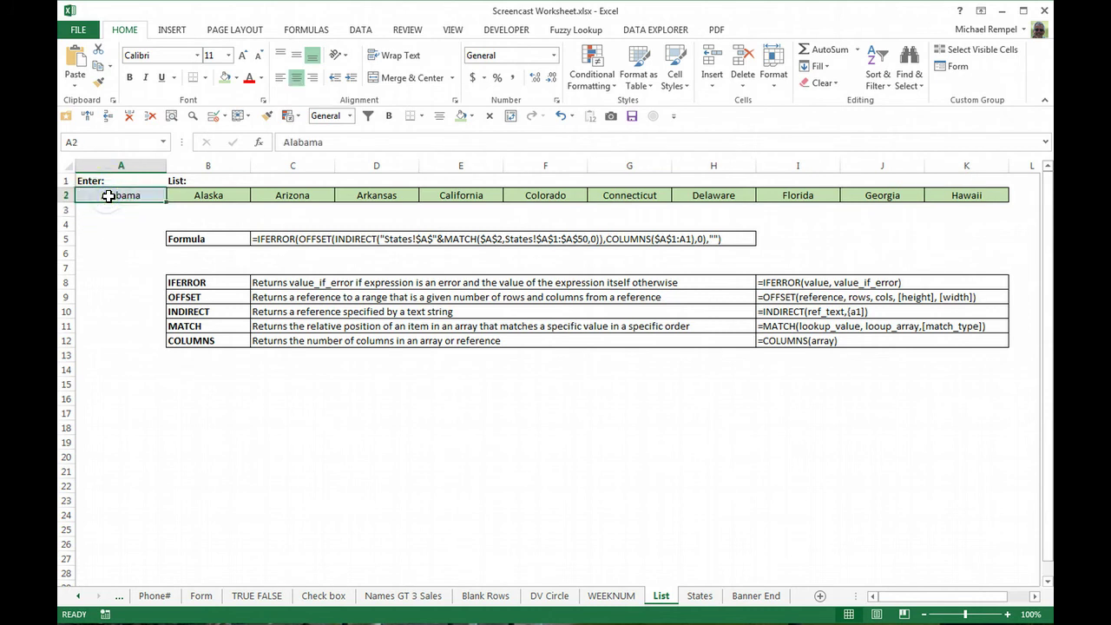
text(Ohio)
key(Return)
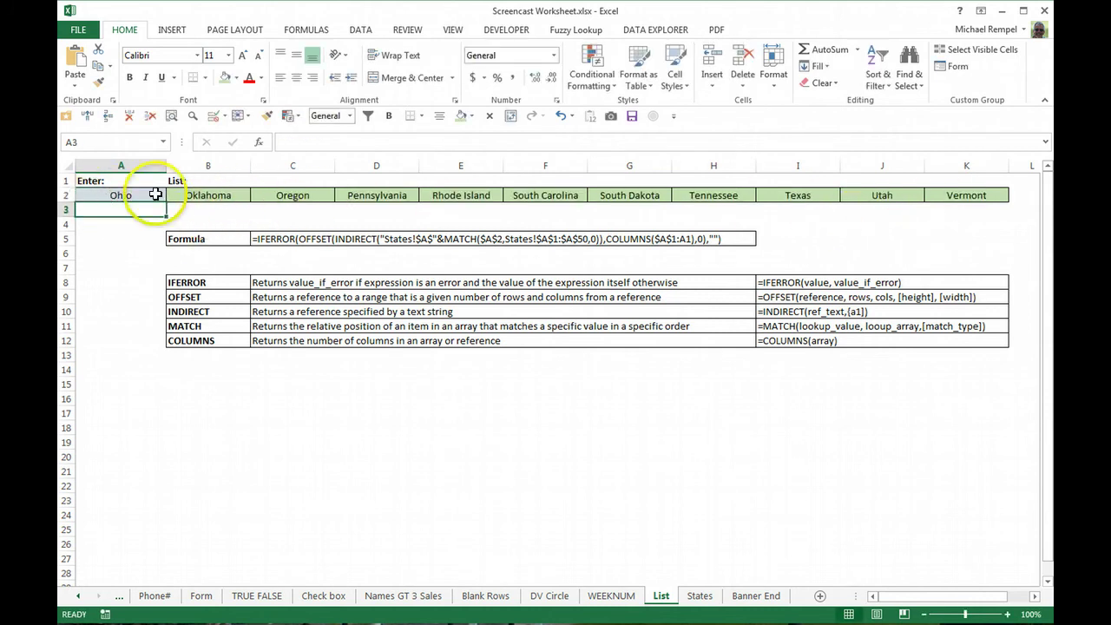
Step: Replace the state in the entry cell A2 with Utah
click(125, 192)
text(Utah)
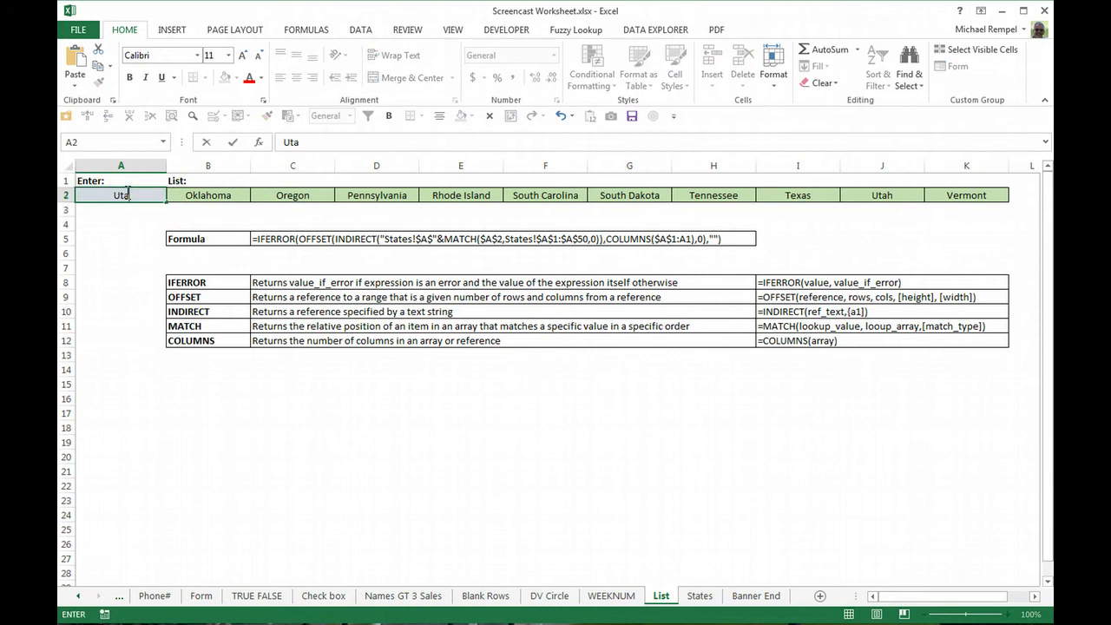
key(Return)
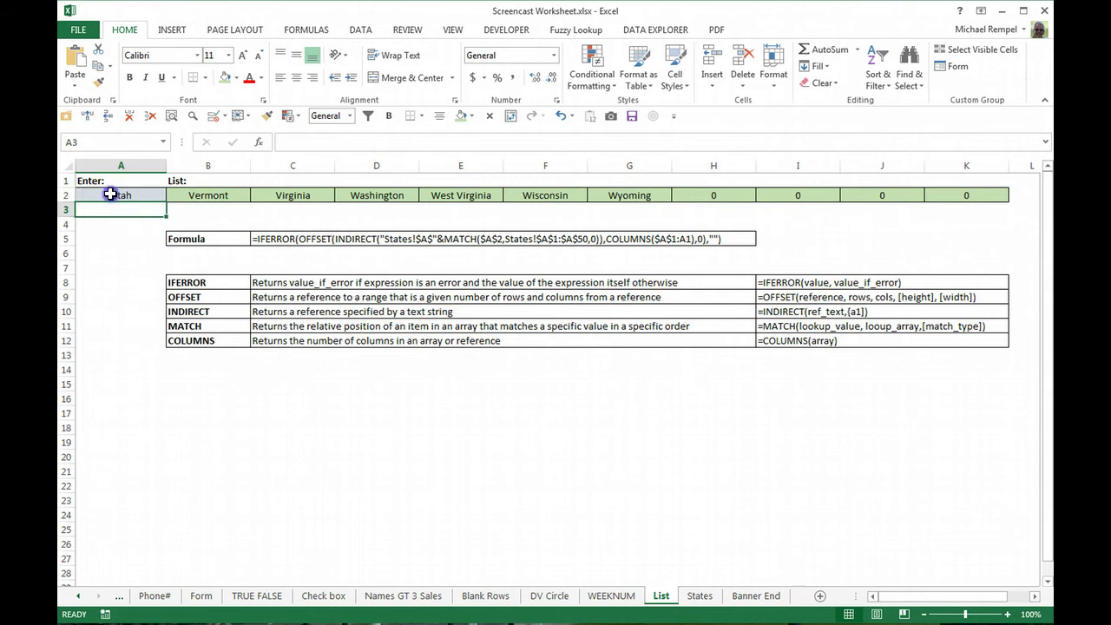
Step: Test the error handling by entering the misspelled state Utag in A2, and clear the cell
click(110, 195)
text(Uta)
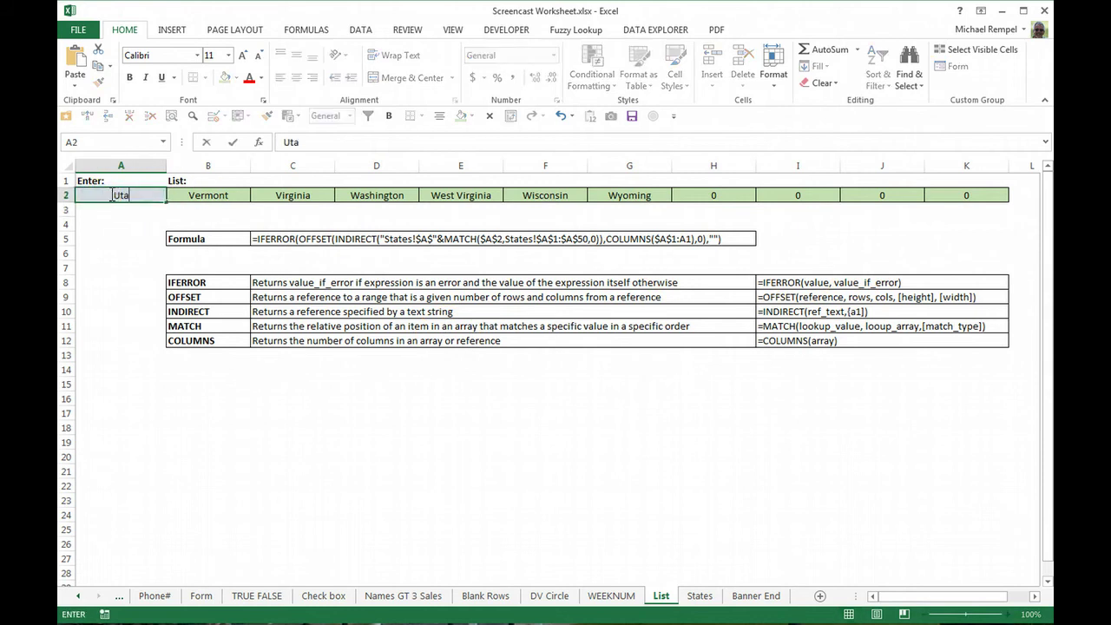
text(g)
key(Return)
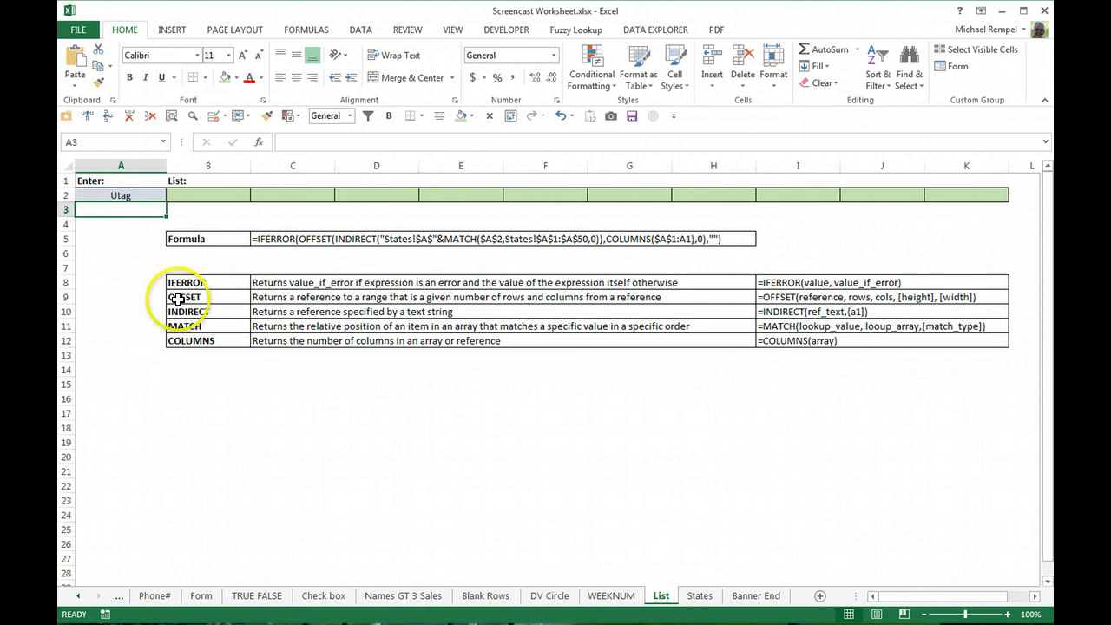
key(Up)
key(Delete)
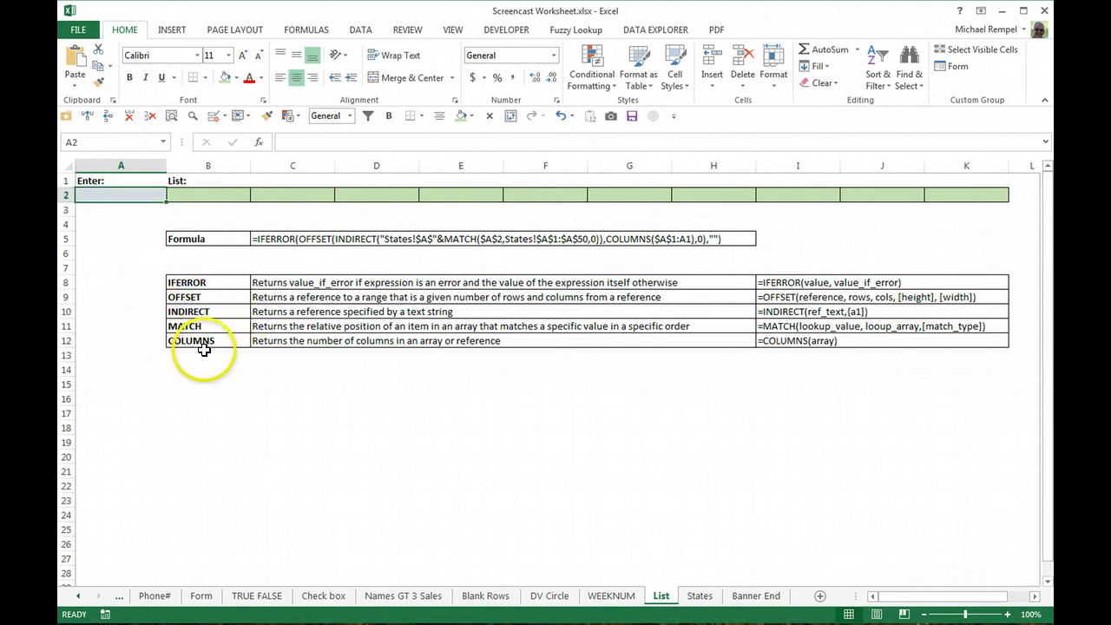
Step: Review the function names from IFERROR to COLUMNS in B8:B12 and the state names in column A of the States sheet
click(181, 283)
click(182, 295)
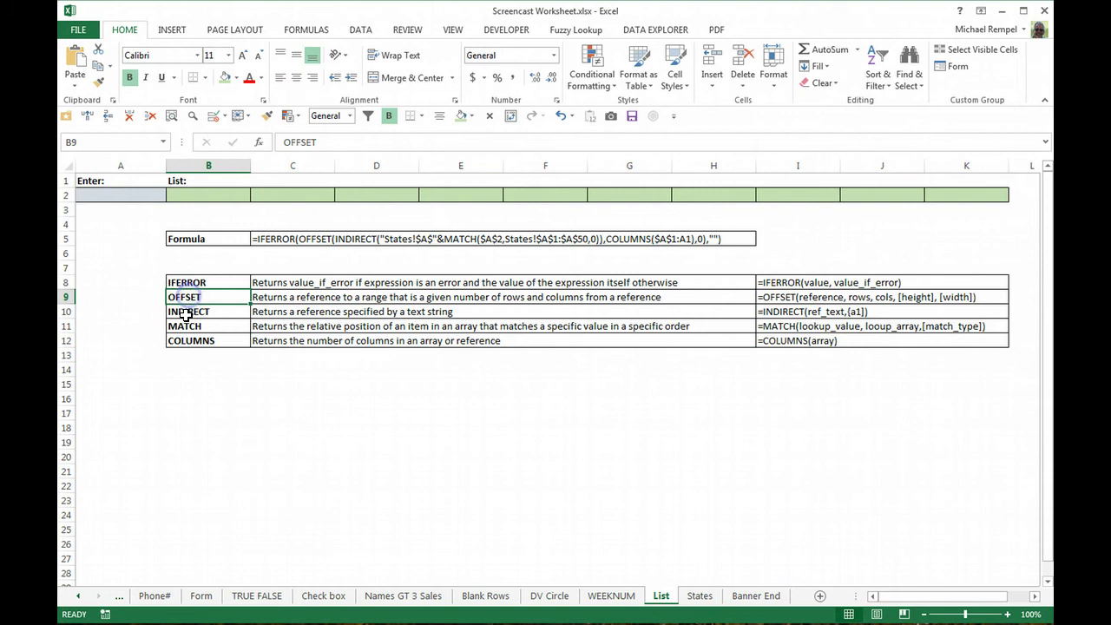
click(184, 311)
click(169, 326)
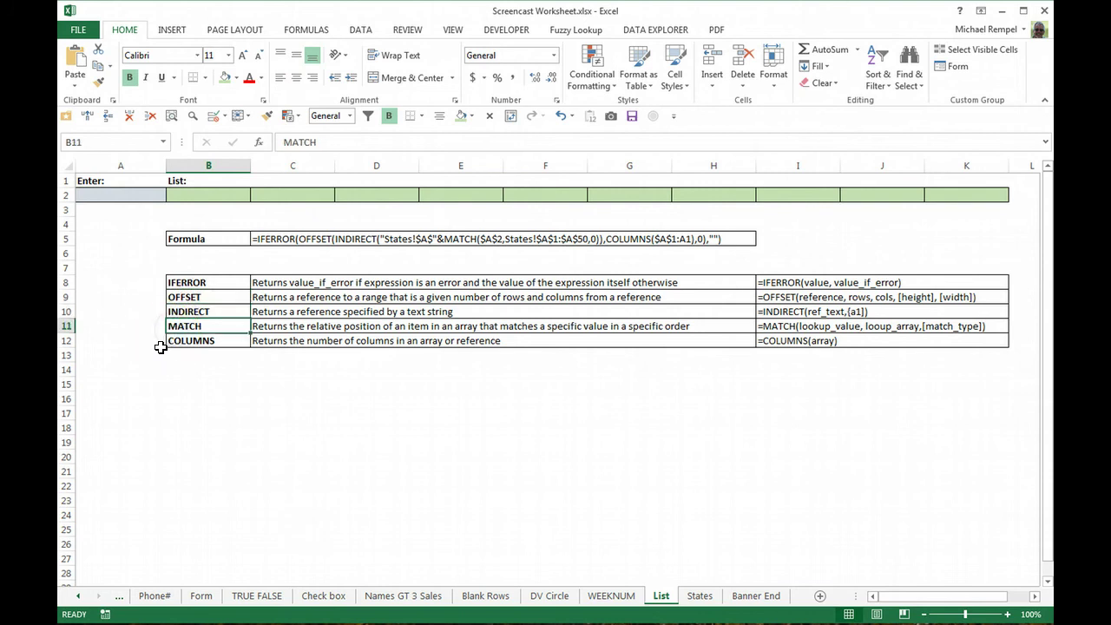
click(171, 342)
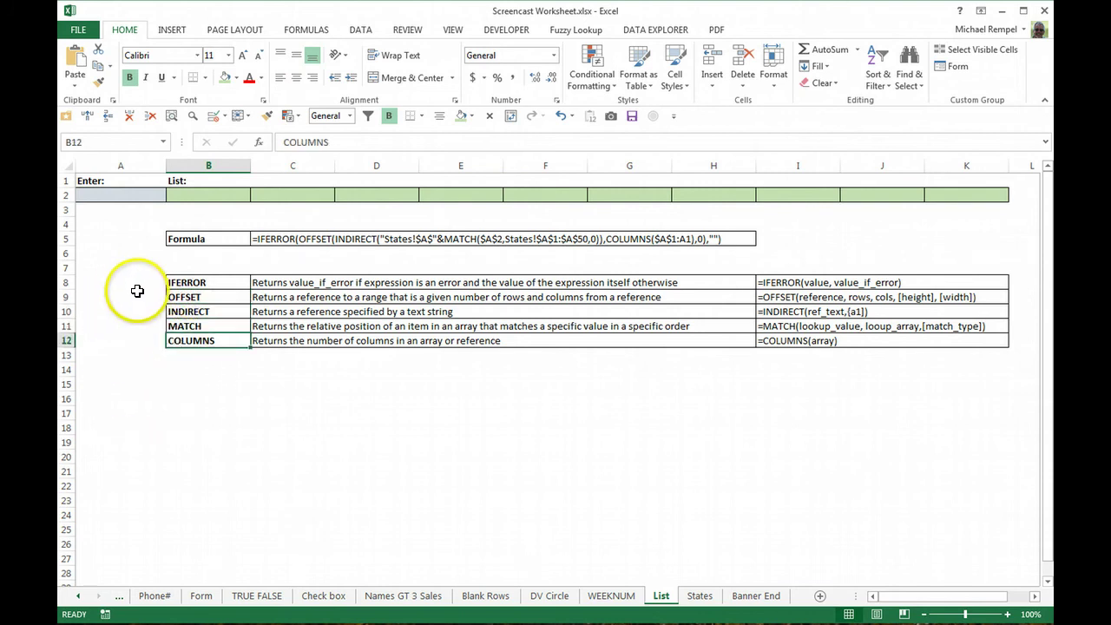
click(182, 283)
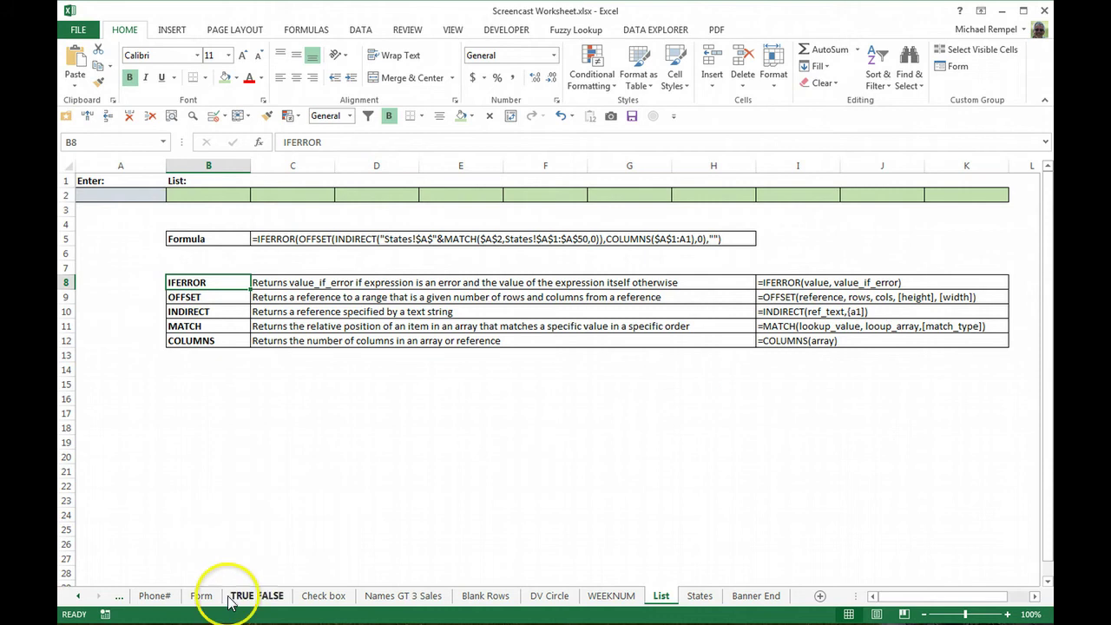
click(700, 595)
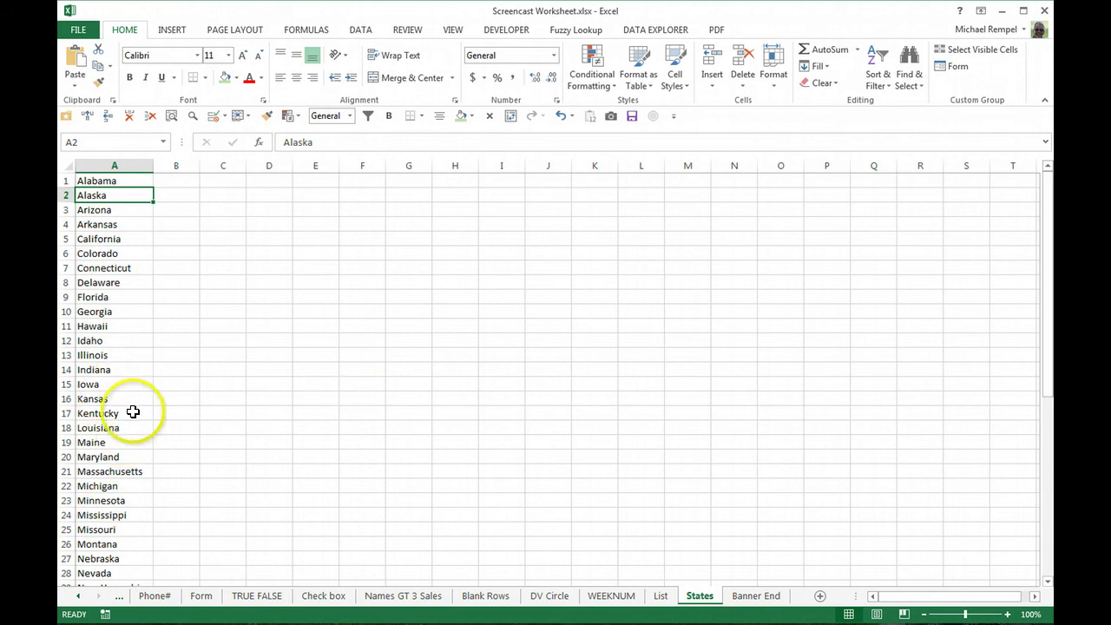
click(661, 595)
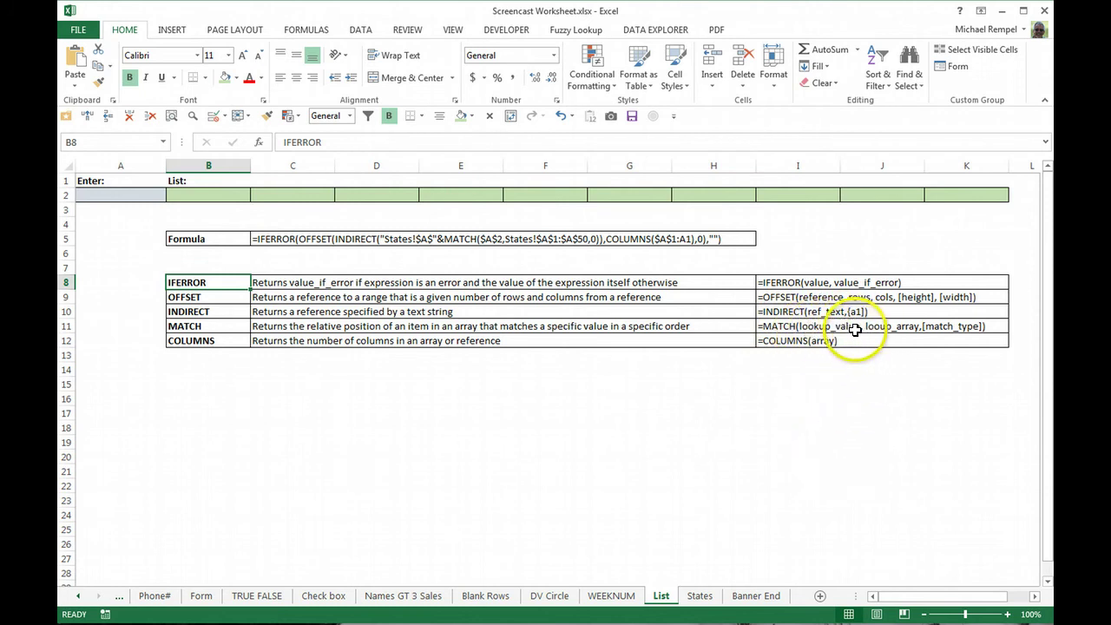
Step: Correct the opening bracket before a1 in cell I10 so the syntax reads =INDIRECT(ref_text,[a1])
click(767, 311)
click(375, 141)
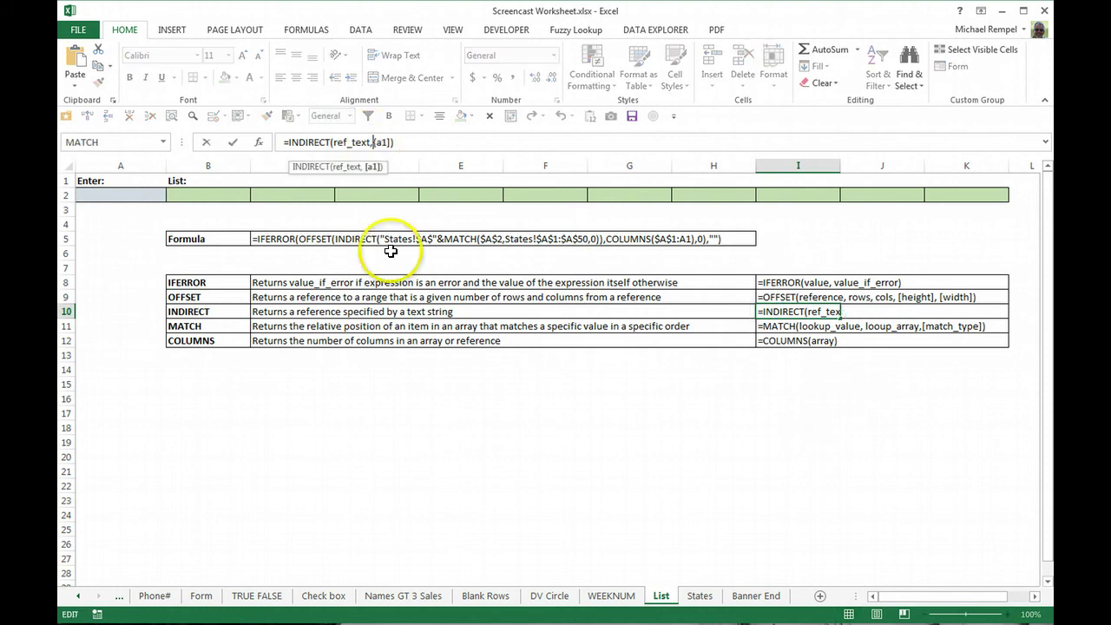
key(Delete)
key(Return)
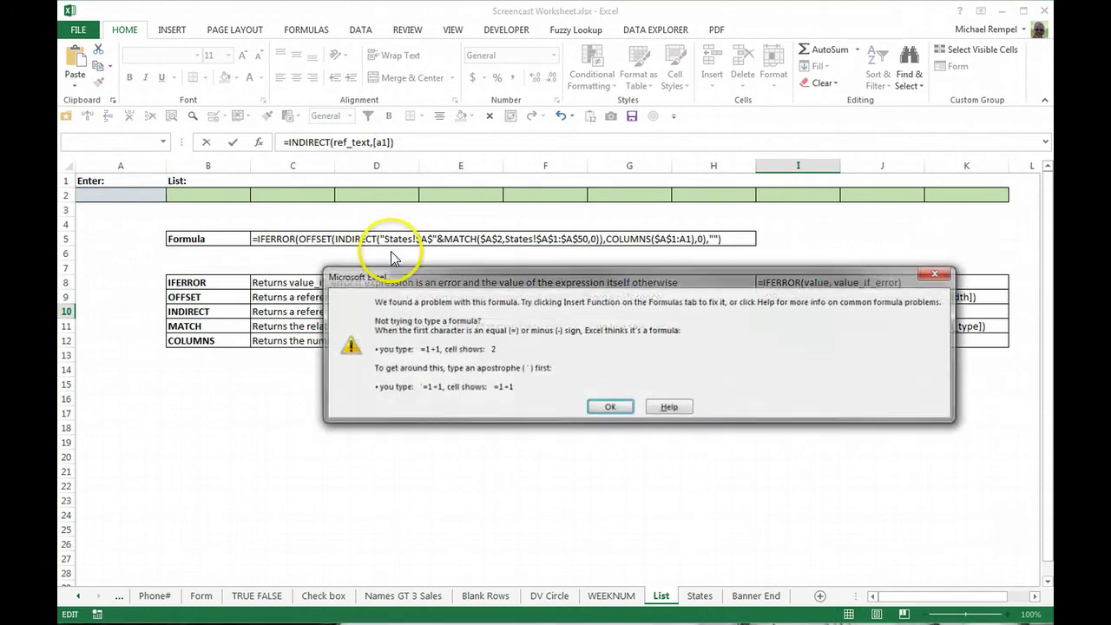
click(610, 407)
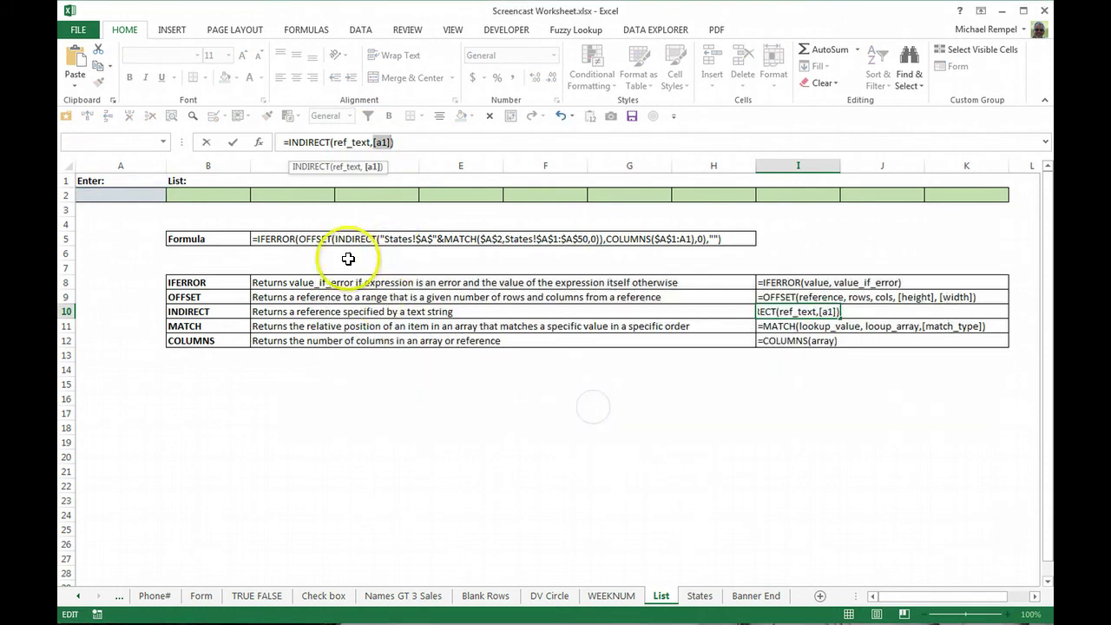
Step: Prefix the INDIRECT syntax in cell I10 with an apostrophe so it is stored as text
click(412, 141)
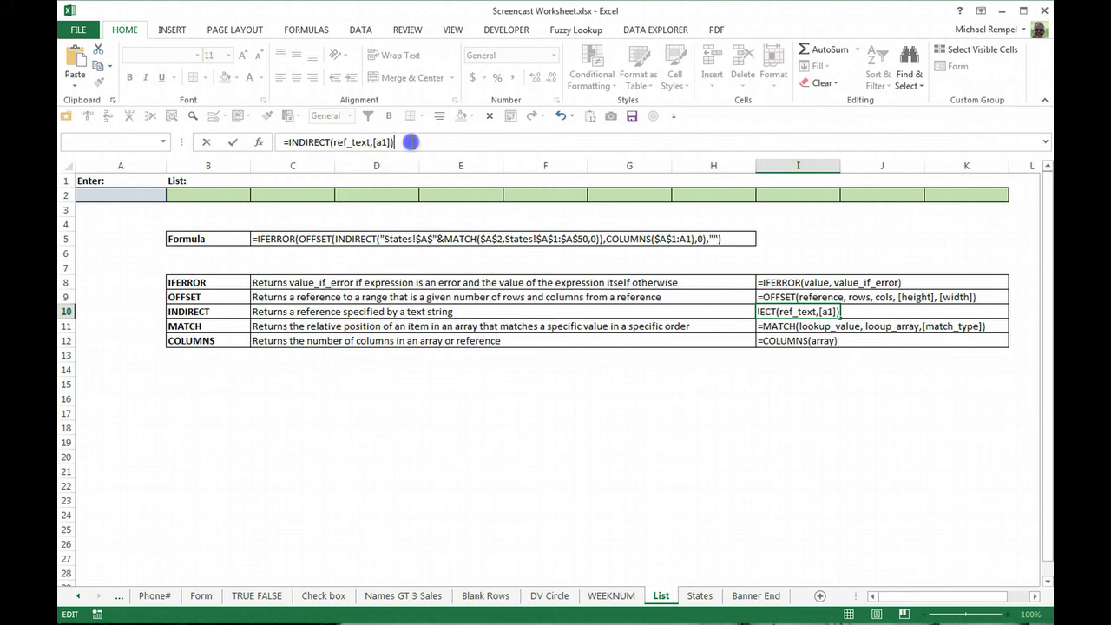
click(284, 142)
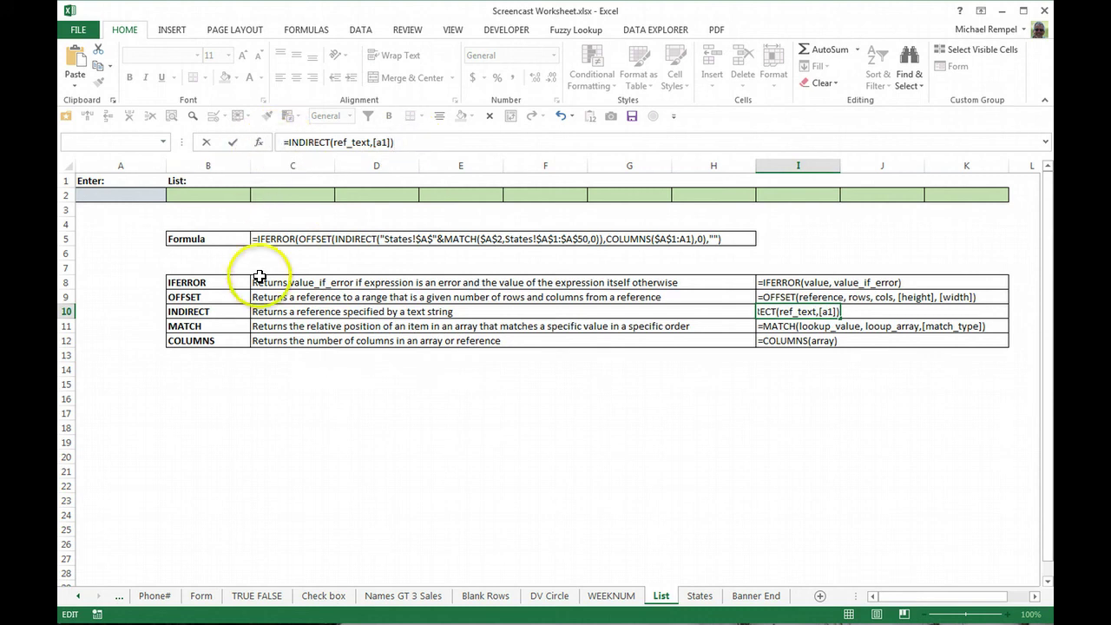
text(')
key(Return)
click(840, 313)
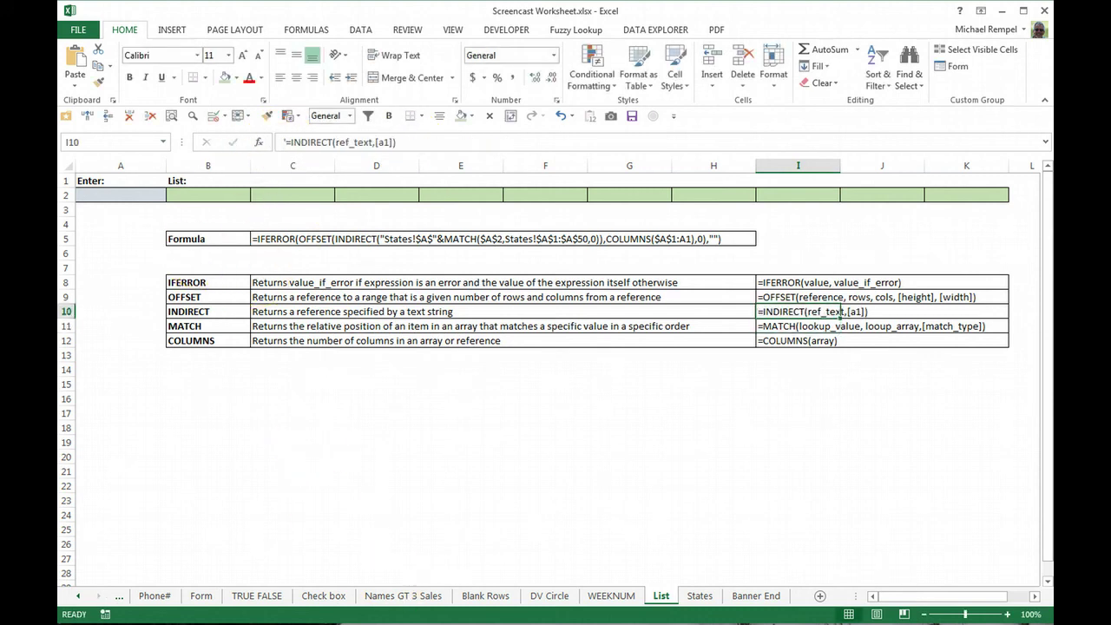
key(Down)
key(Down)
key(Down)
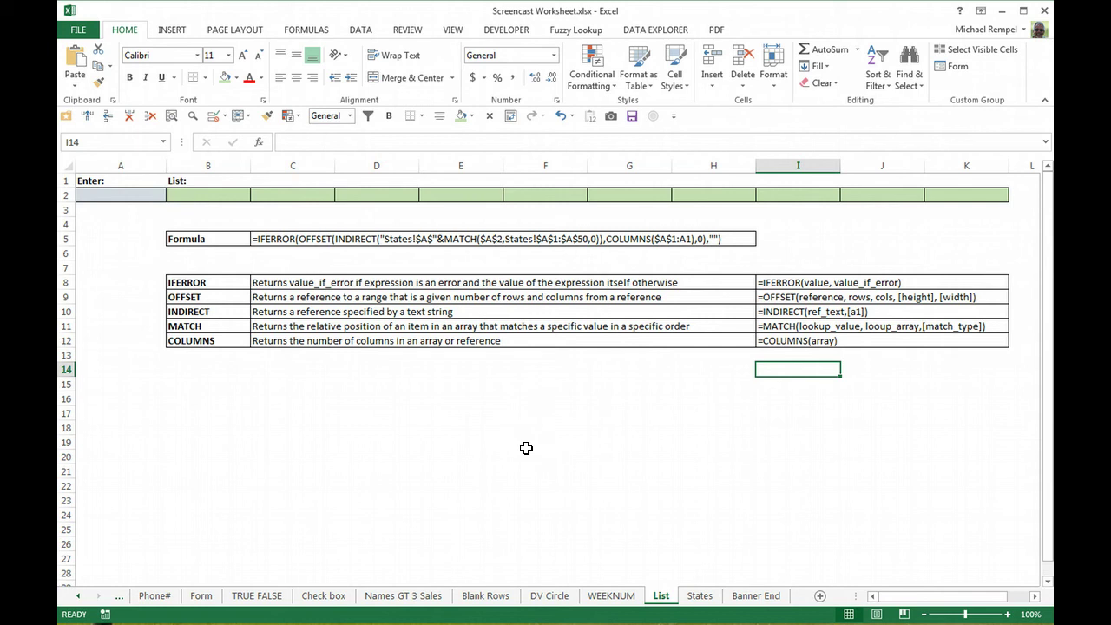
Step: Examine the entry cell A2 and the list formulas in B2 and C2 against the state names on the States sheet
click(106, 197)
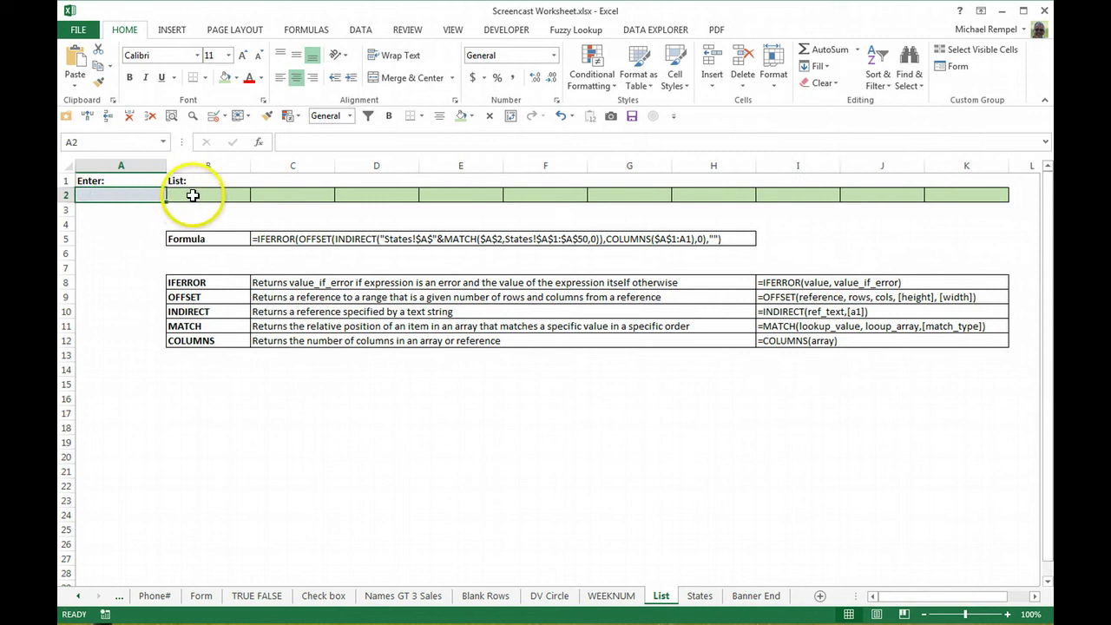
click(199, 195)
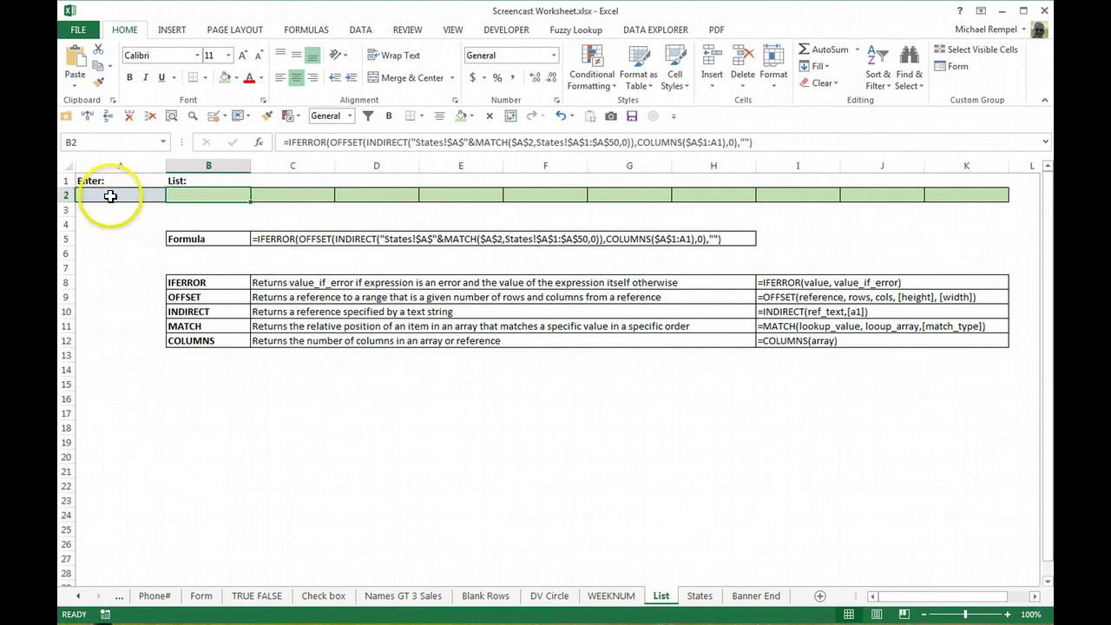
click(110, 196)
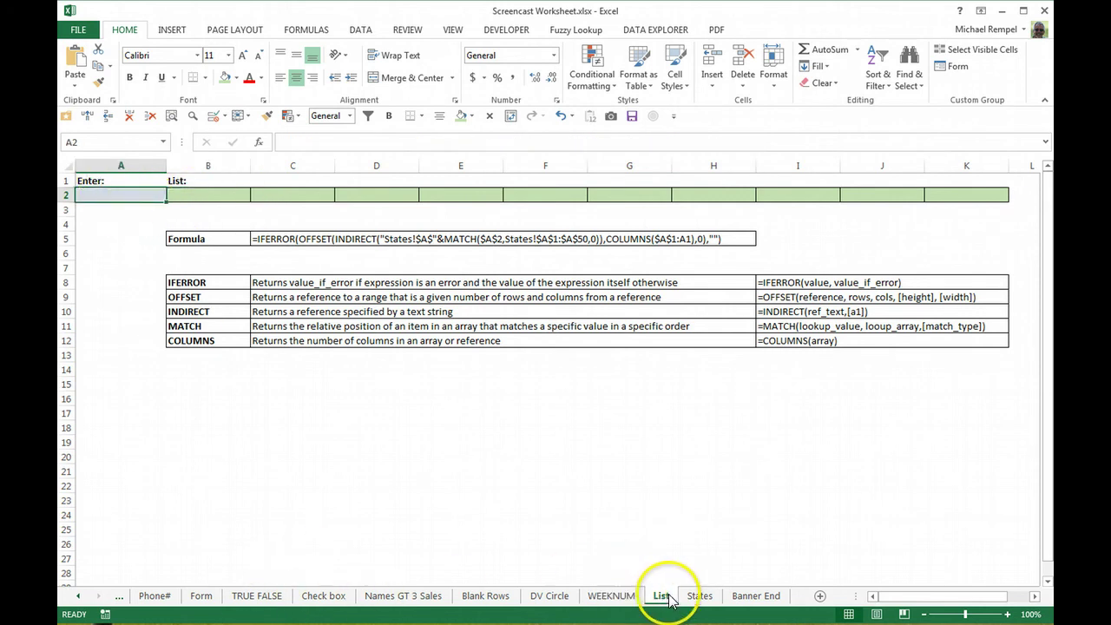
click(700, 596)
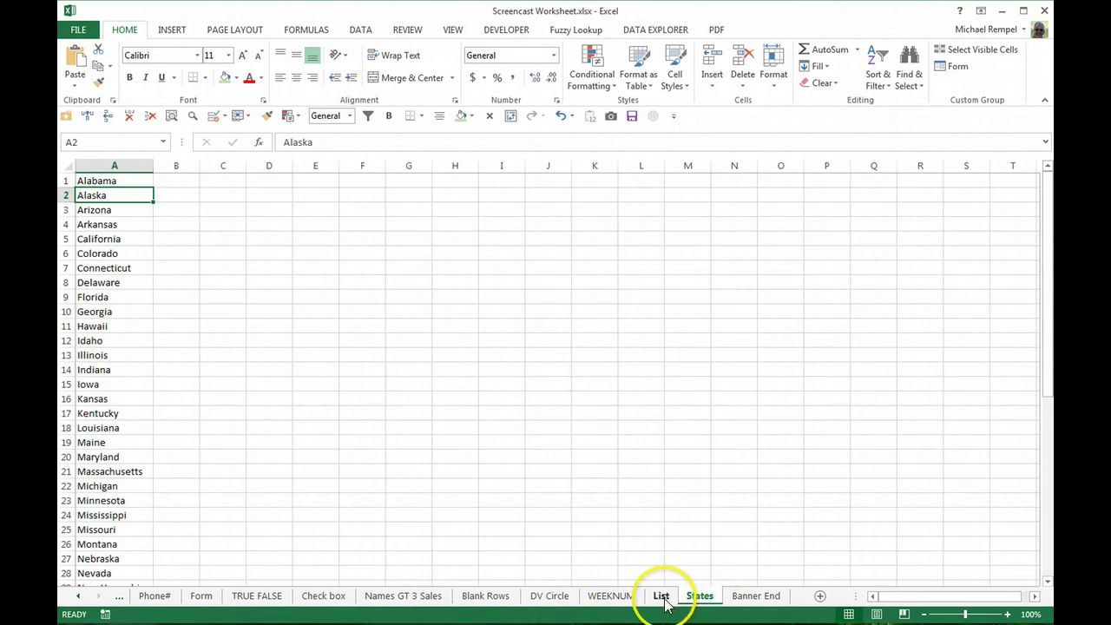
click(662, 596)
click(308, 198)
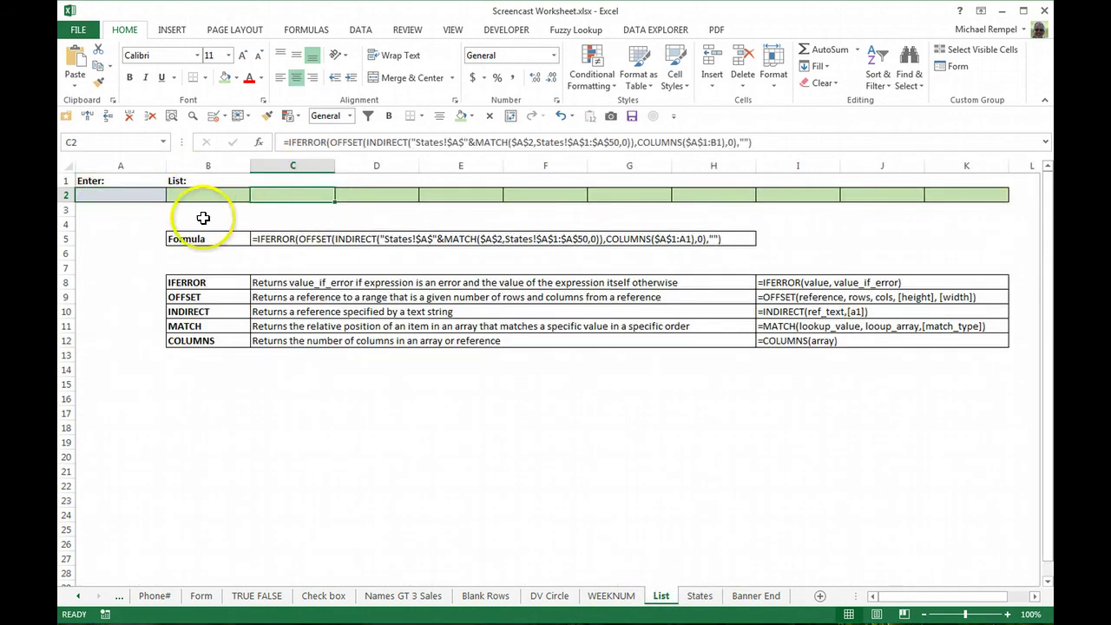
drag(188, 191, 278, 193)
click(112, 196)
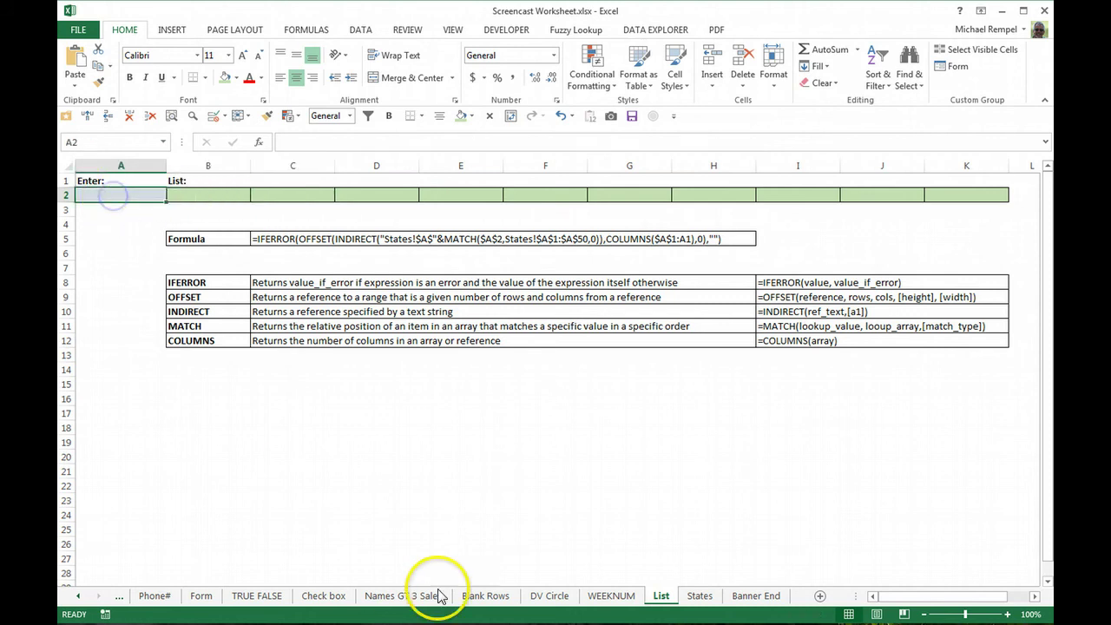
click(662, 586)
click(700, 595)
click(100, 352)
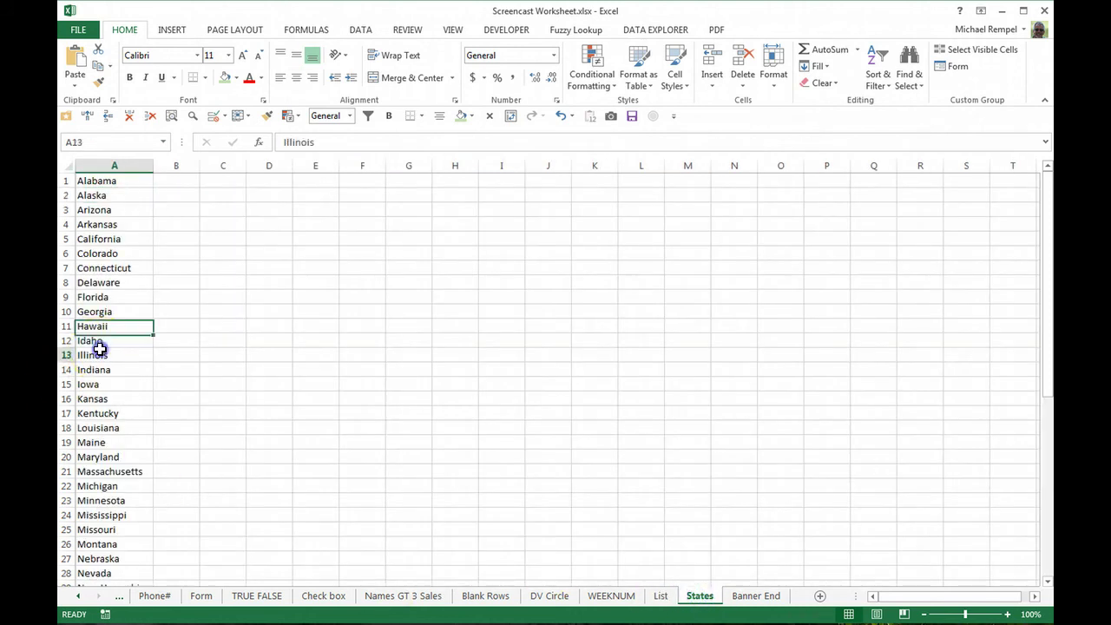
click(104, 369)
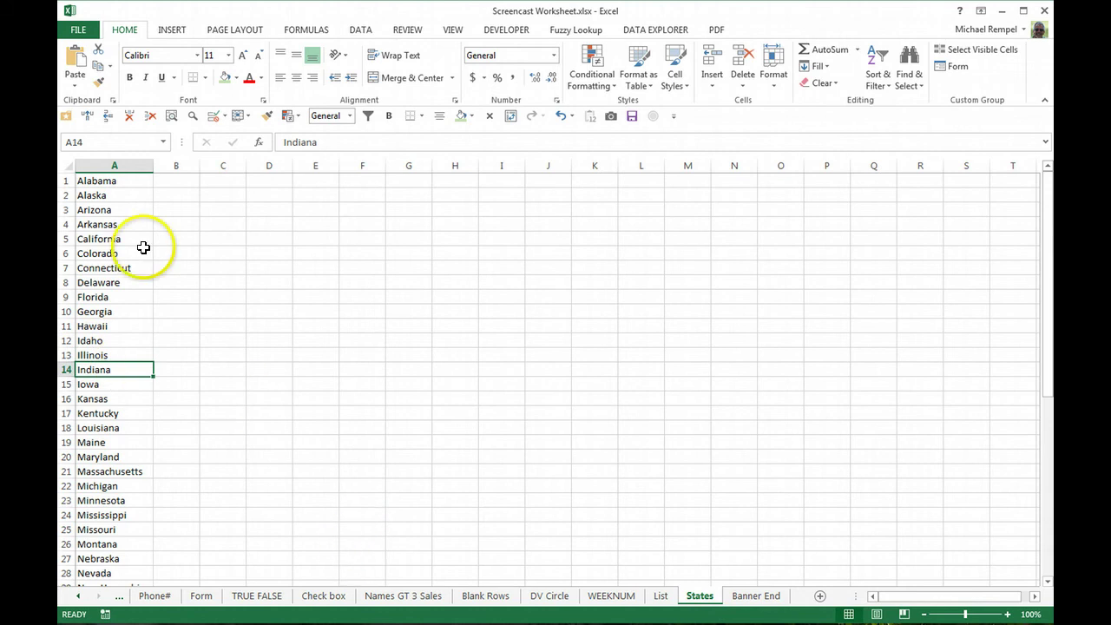
click(660, 595)
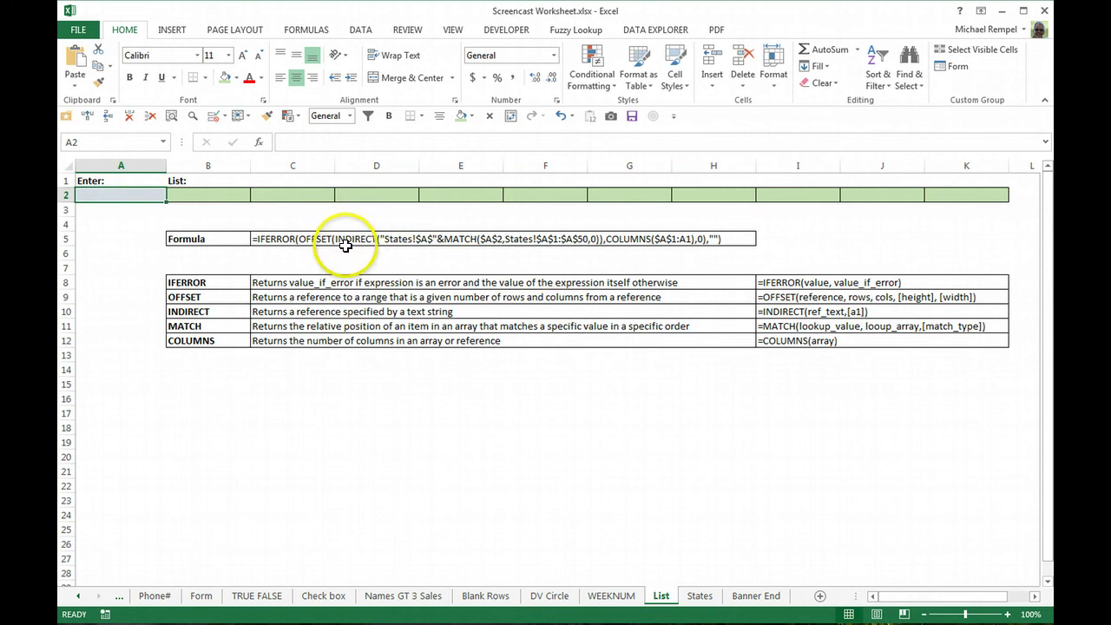
Step: Copy the INDIRECT("States!$A$"&MATCH($A$2,States!$A$1:$A$50,0)) part of B2's formula into D17 as apostrophe-prefixed text
click(217, 195)
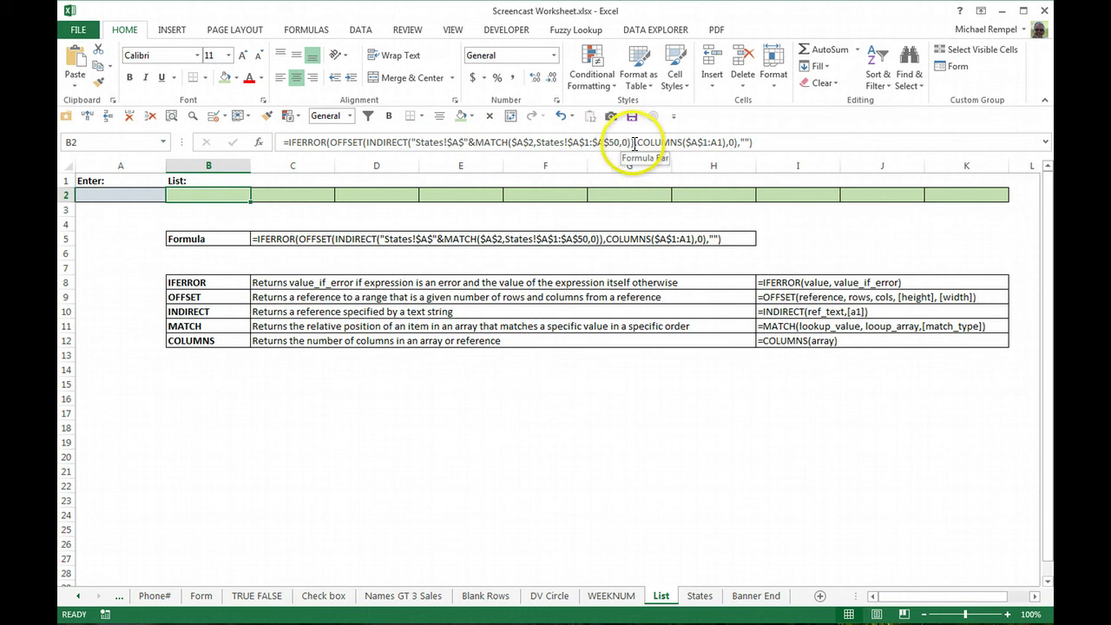
drag(635, 144, 368, 141)
key(ctrl+c)
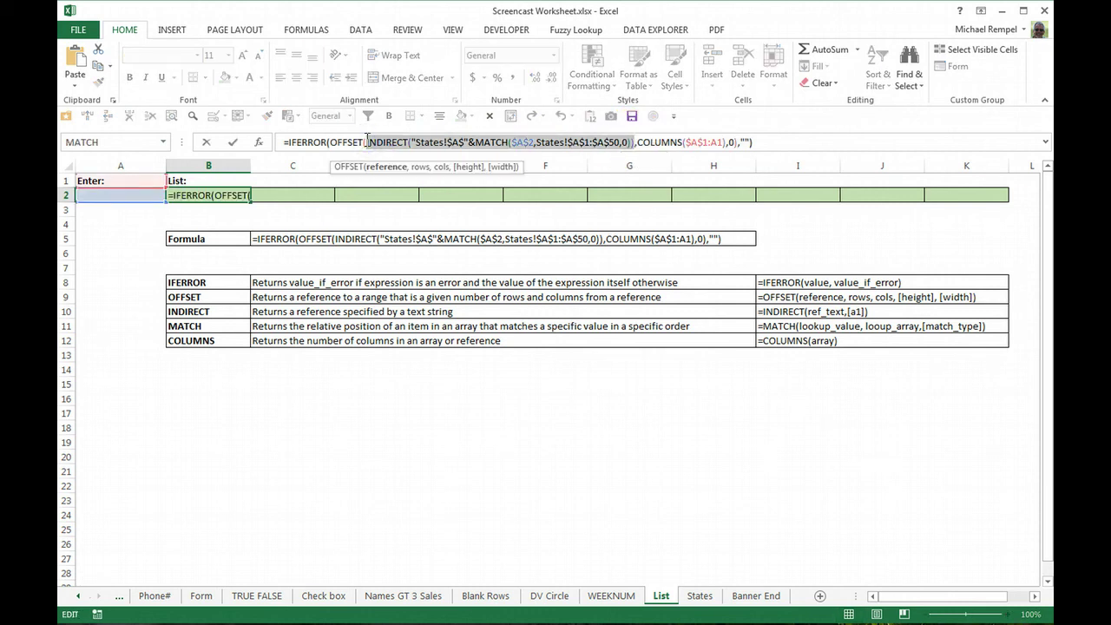
key(Escape)
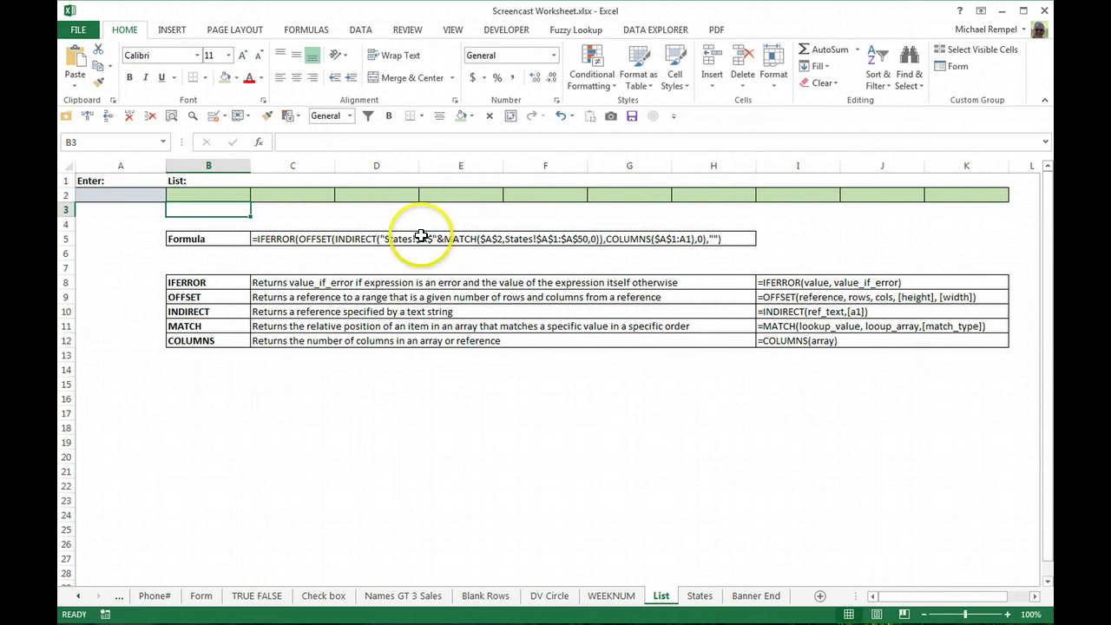
click(358, 412)
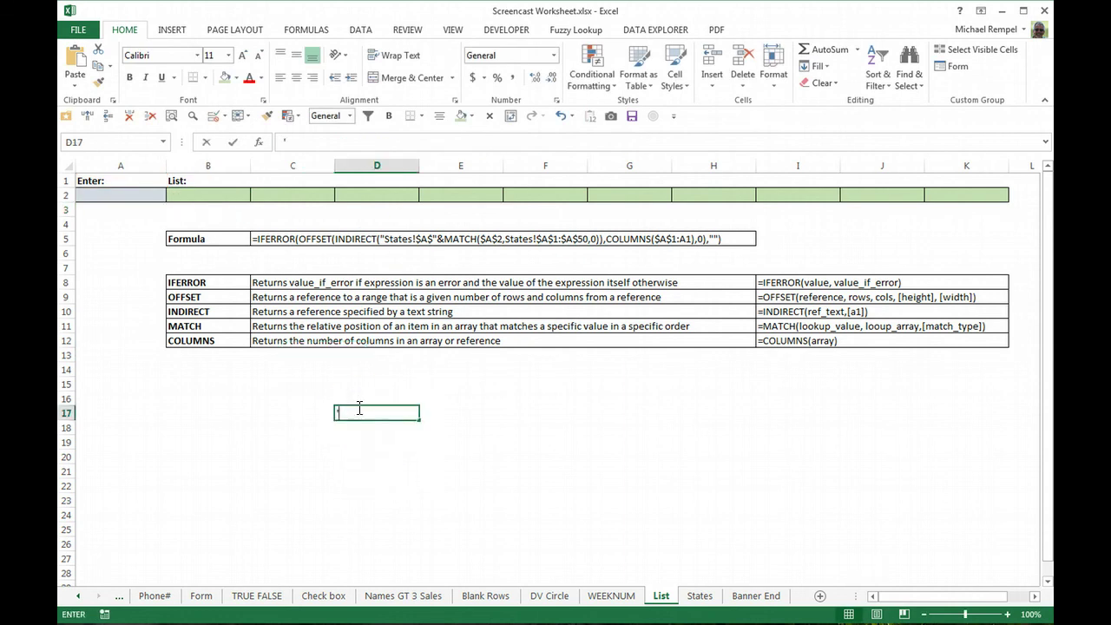
text(')
key(ctrl+v)
key(Return)
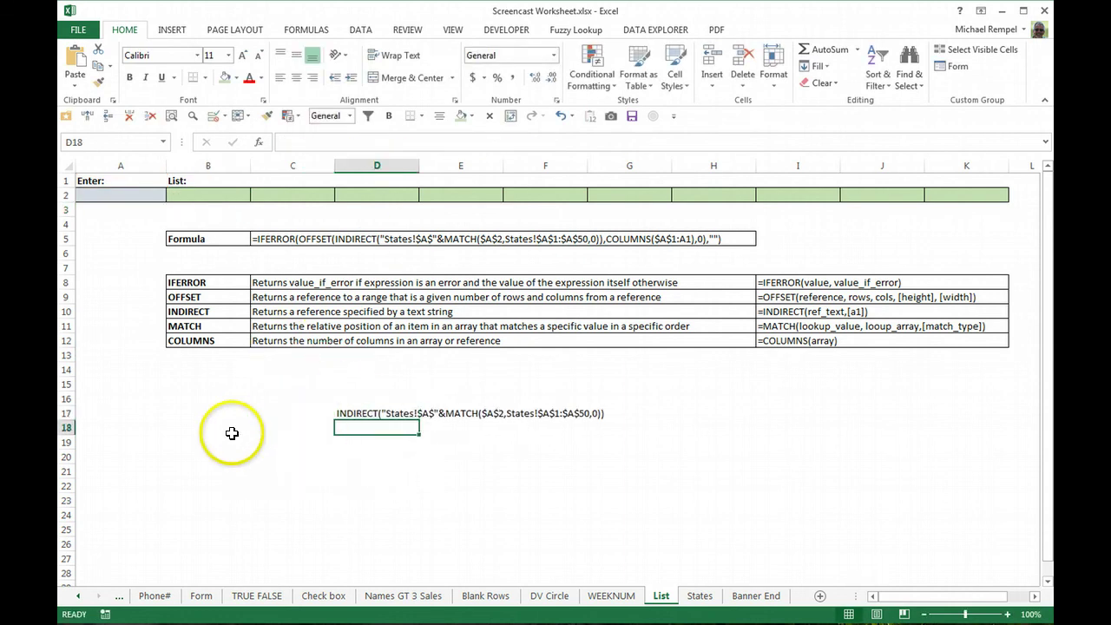
key(Up)
Step: Enter Utah as the state in cell A2
click(100, 194)
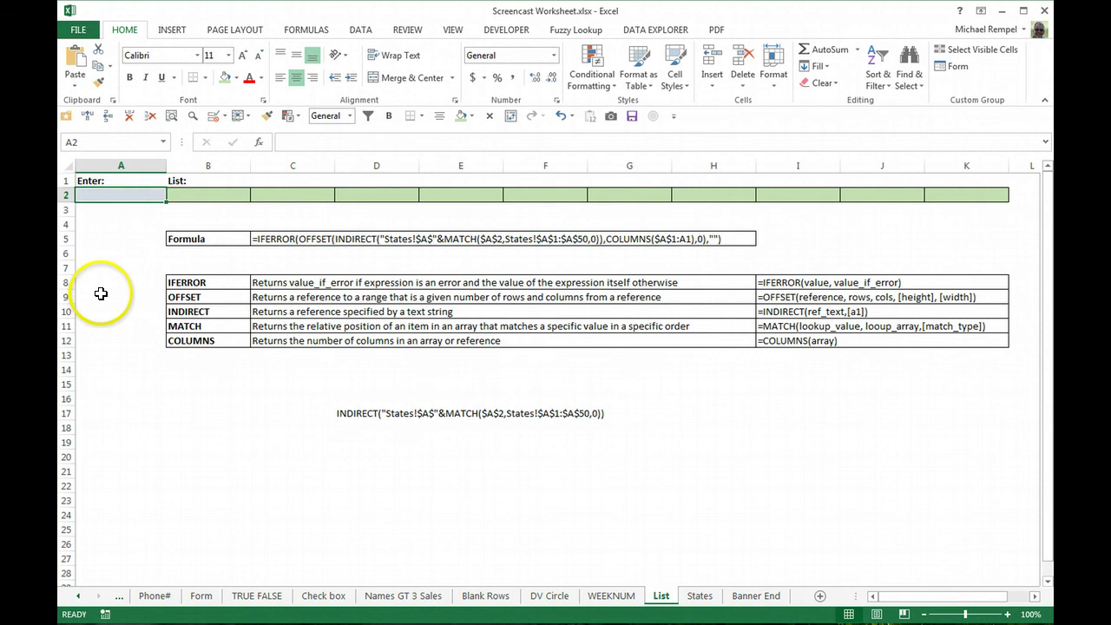
text(Utah)
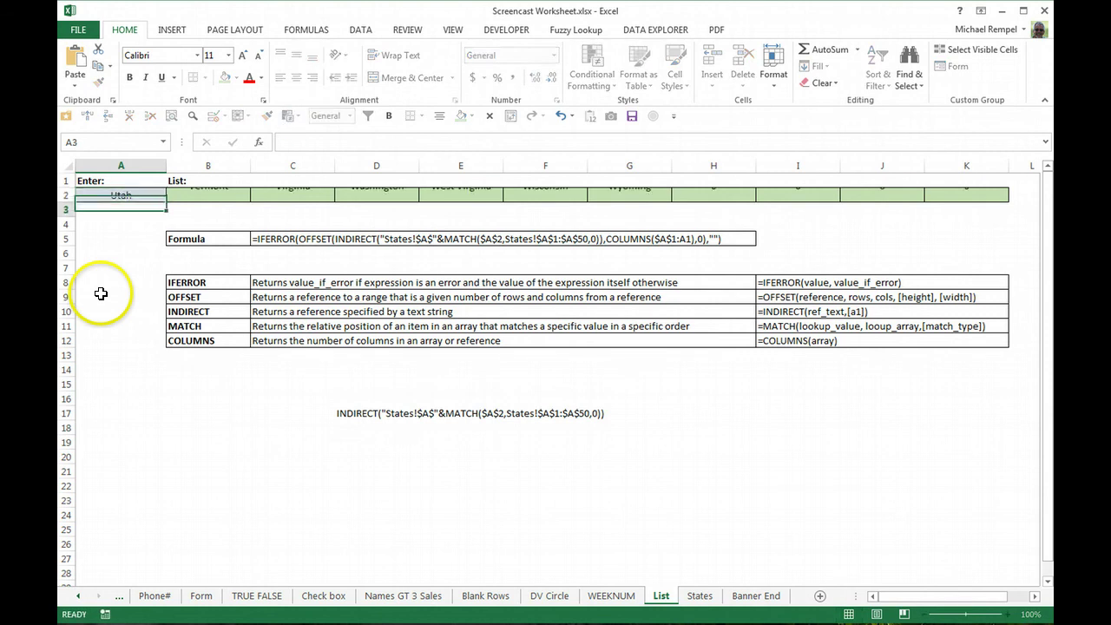
key(Return)
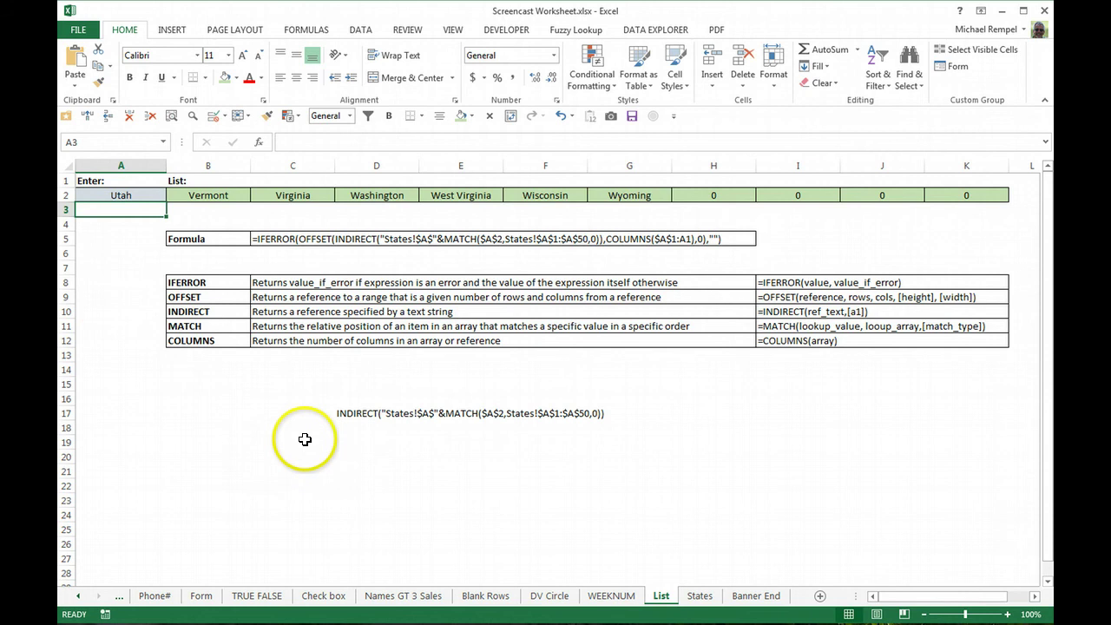
Step: Turn the INDIRECT text in D17 into a live formula by replacing its apostrophe with an equals sign
click(345, 414)
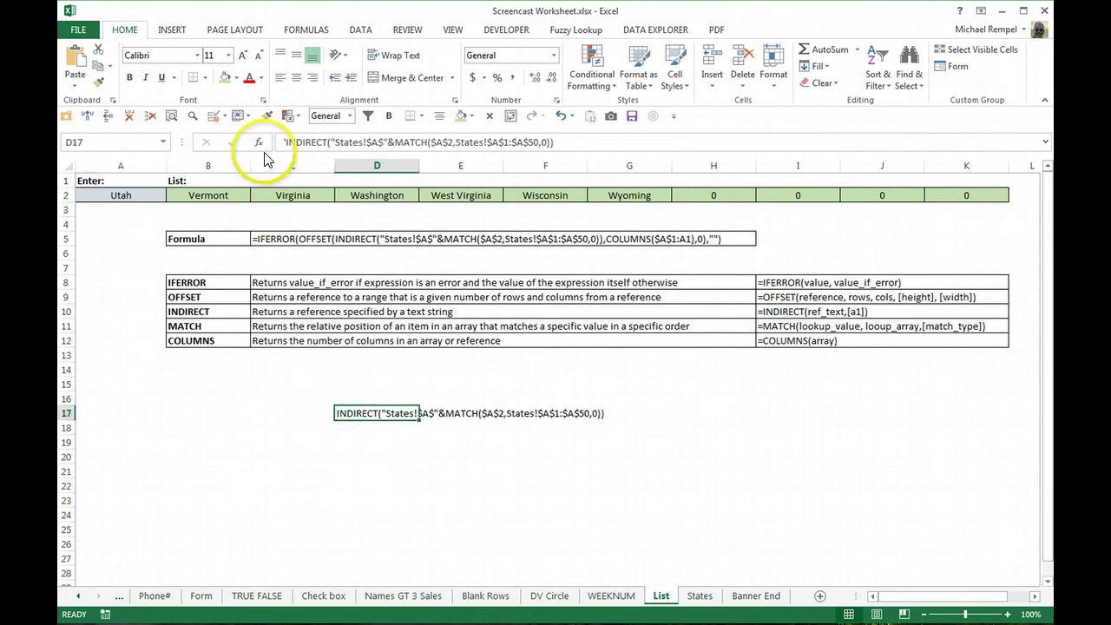
click(286, 141)
key(BackSpace)
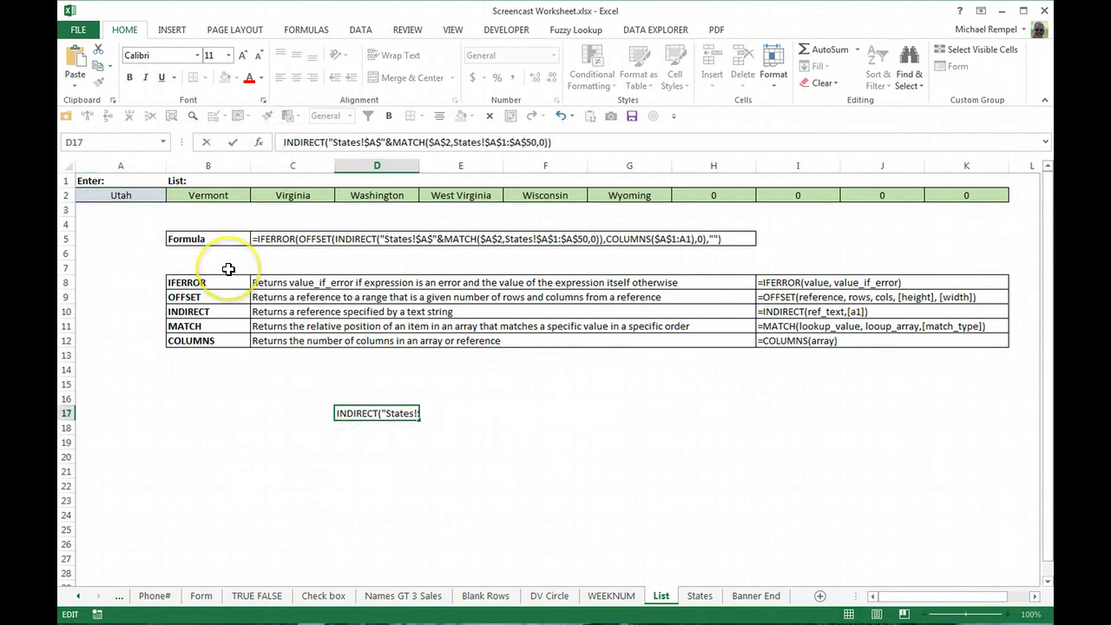
text(=)
key(Return)
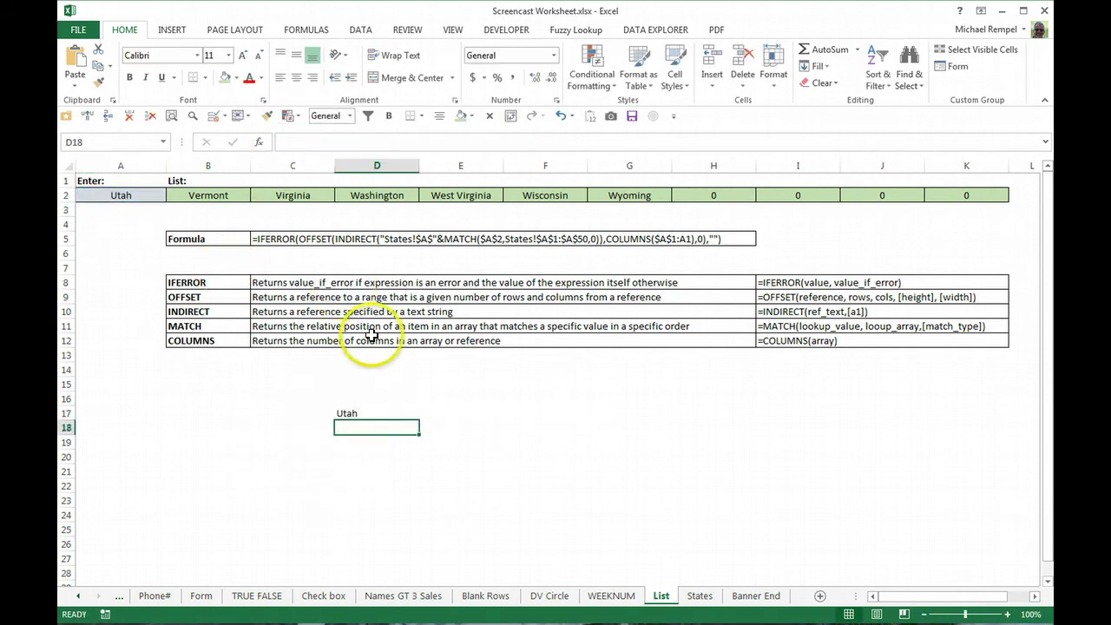
Step: Check the INDIRECT formula in D17 and enter its text part, States!$A$, in D19
click(346, 414)
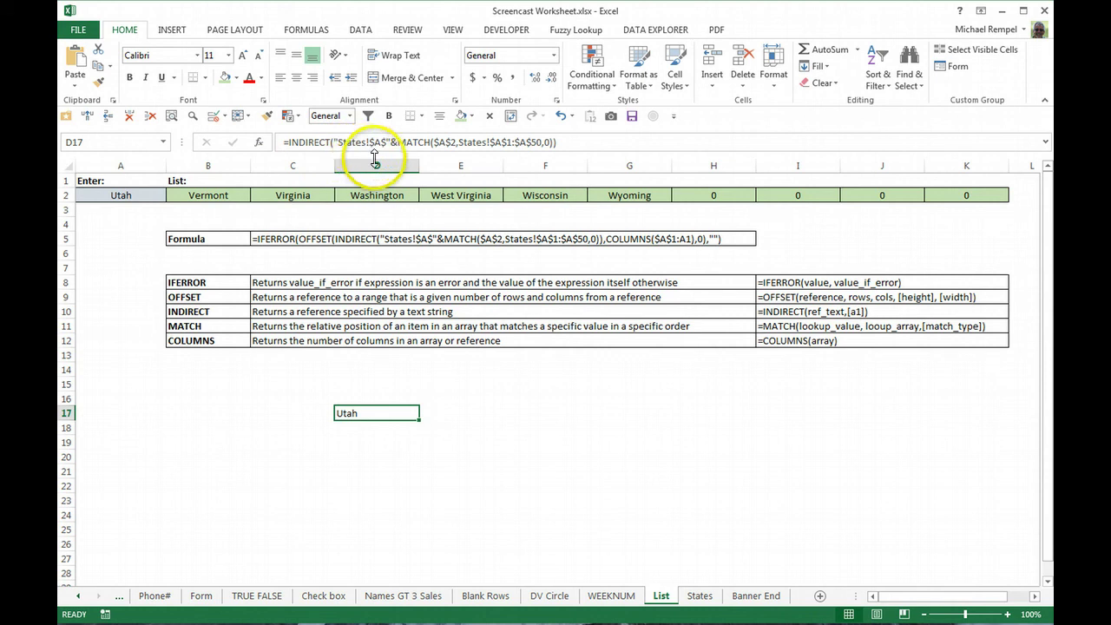
click(376, 442)
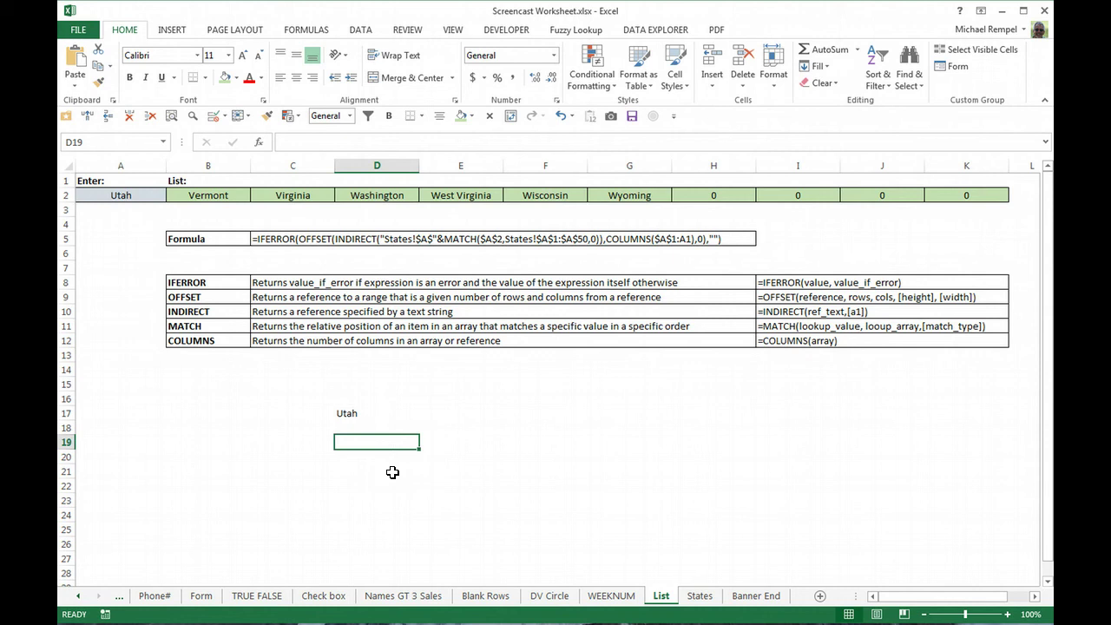
text(States!$A$)
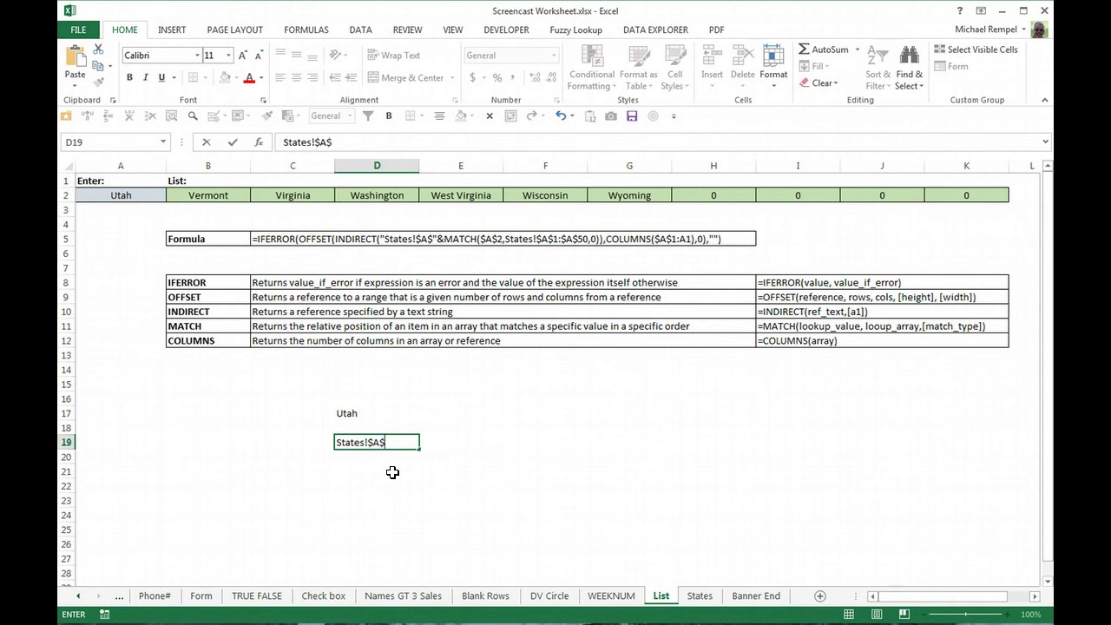
key(ctrl+Return)
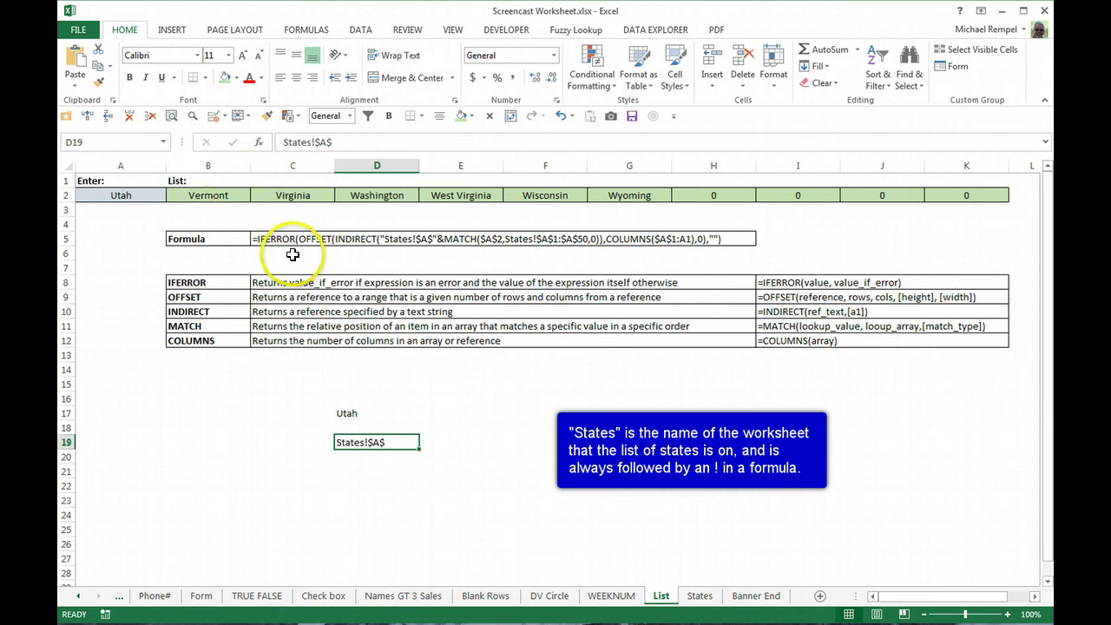
Step: Copy the MATCH part of B2's formula into D20 as =MATCH($A$2,States!$A$1:$A$50,0)
click(209, 196)
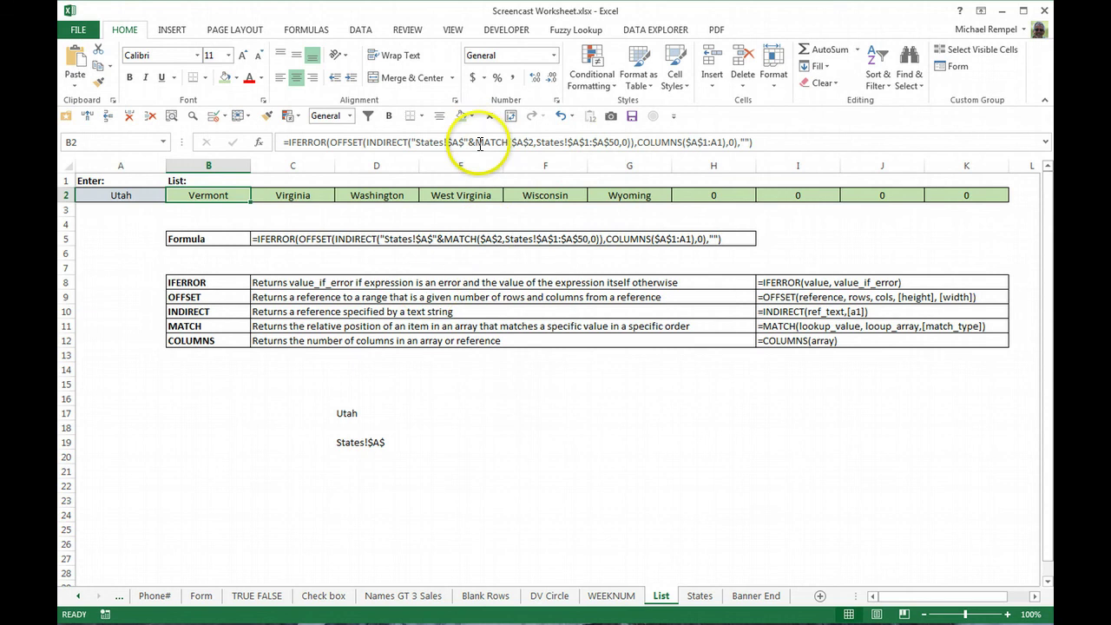
click(590, 141)
drag(631, 141, 476, 141)
key(ctrl+c)
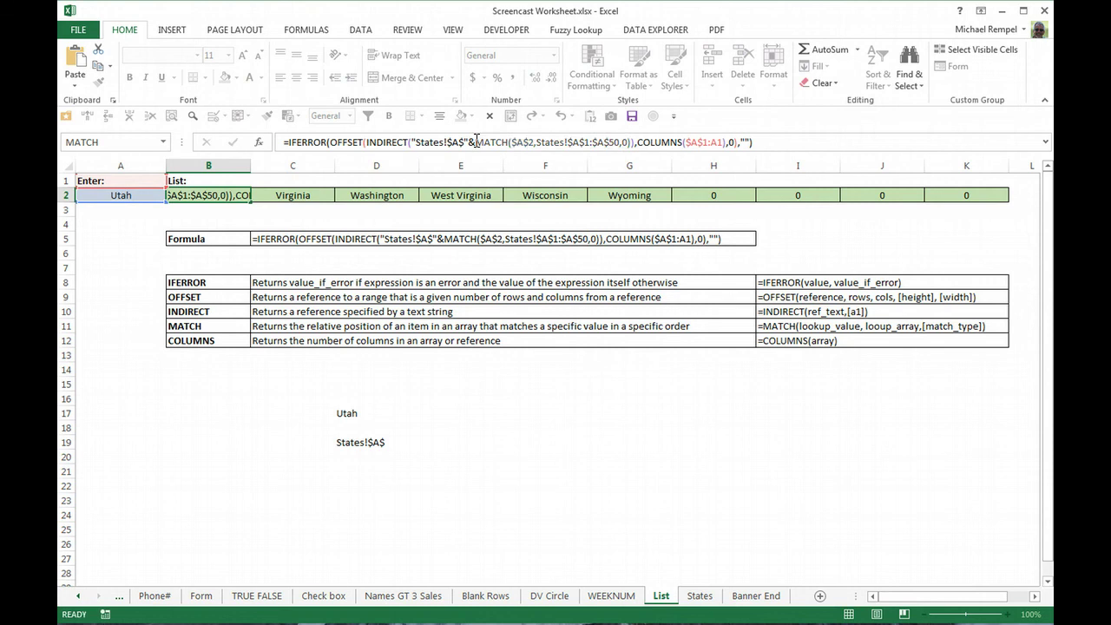
key(Return)
click(348, 457)
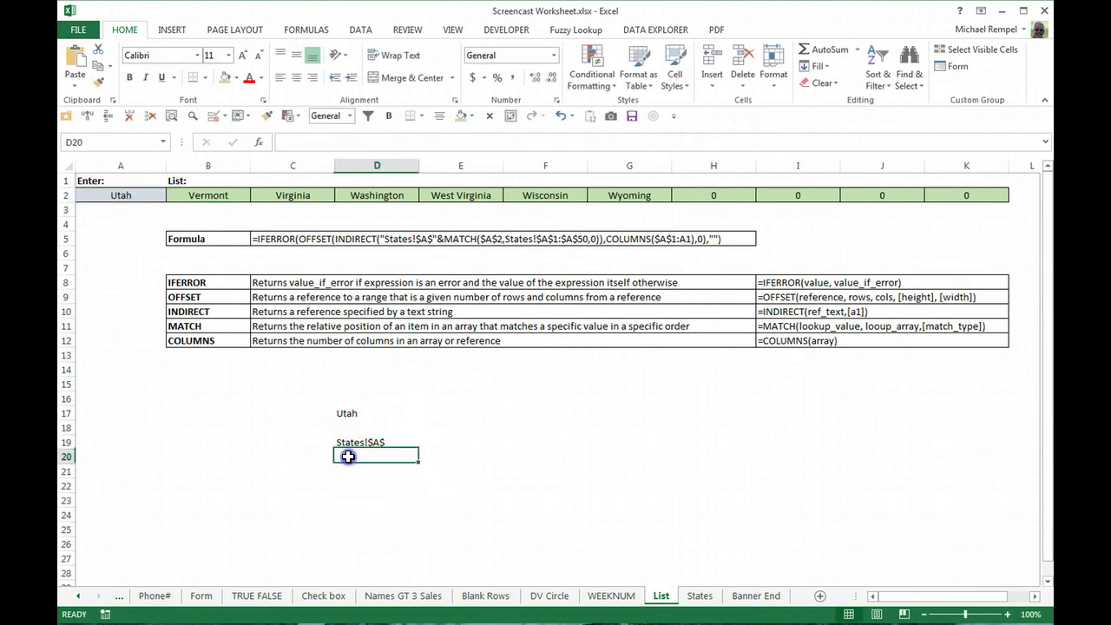
text(=)
key(ctrl+v)
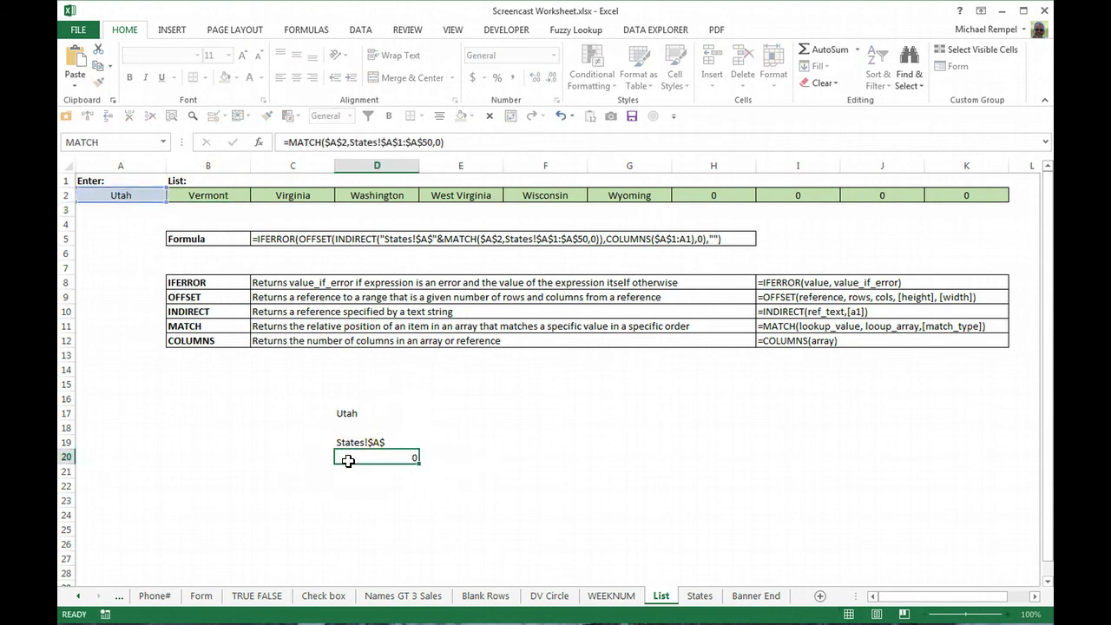
key(ctrl+Return)
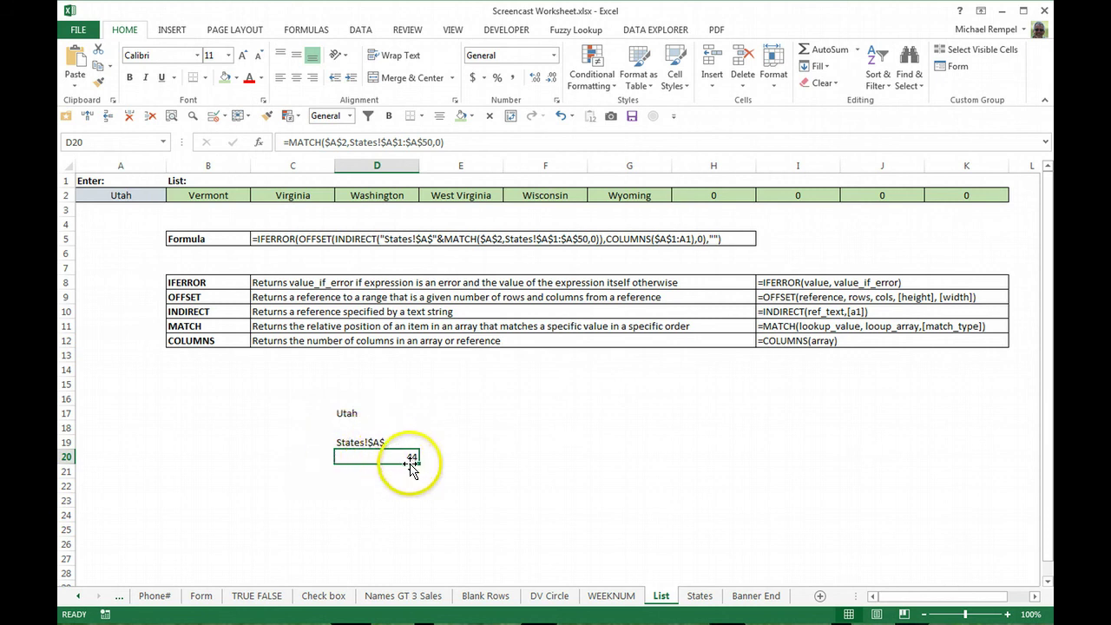
Step: Change the text in D19 into the direct reference =States!$A$44
click(354, 443)
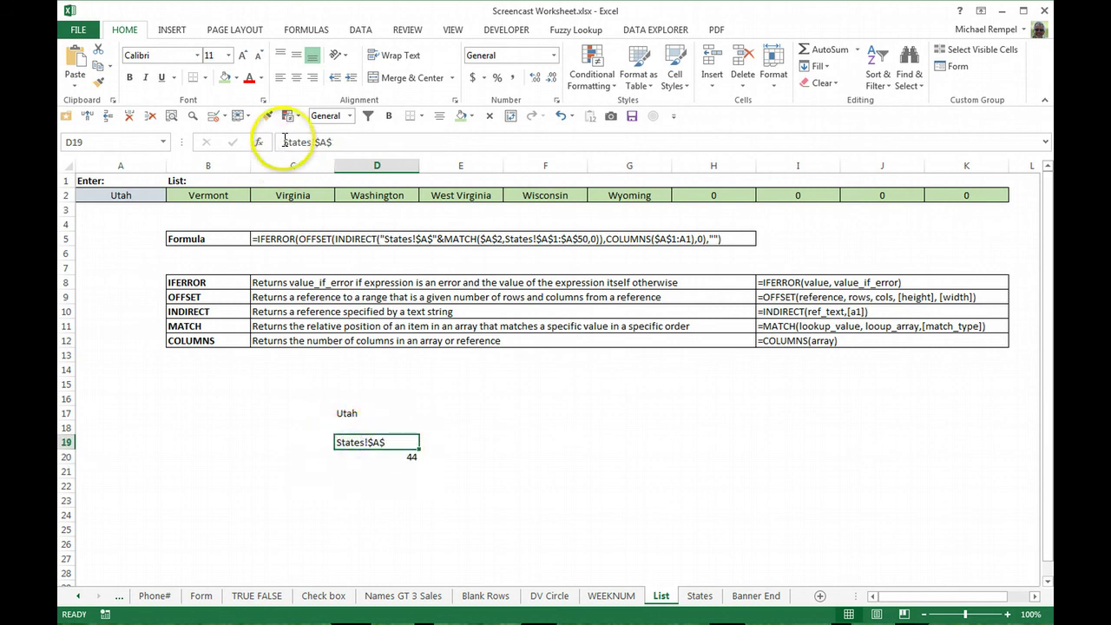
click(283, 141)
text(=)
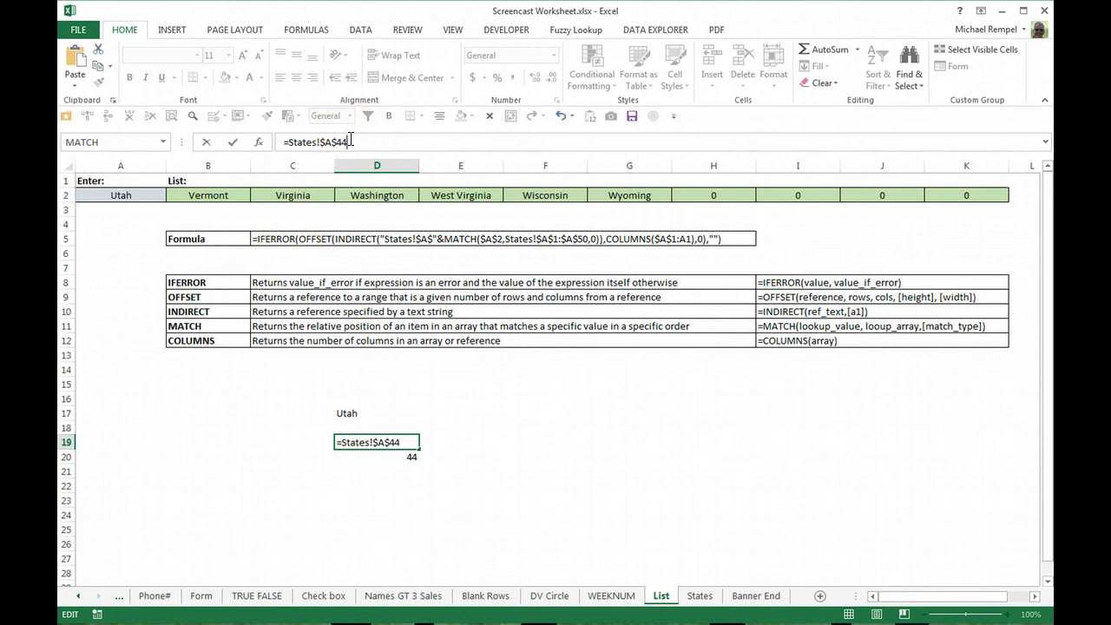
key(Return)
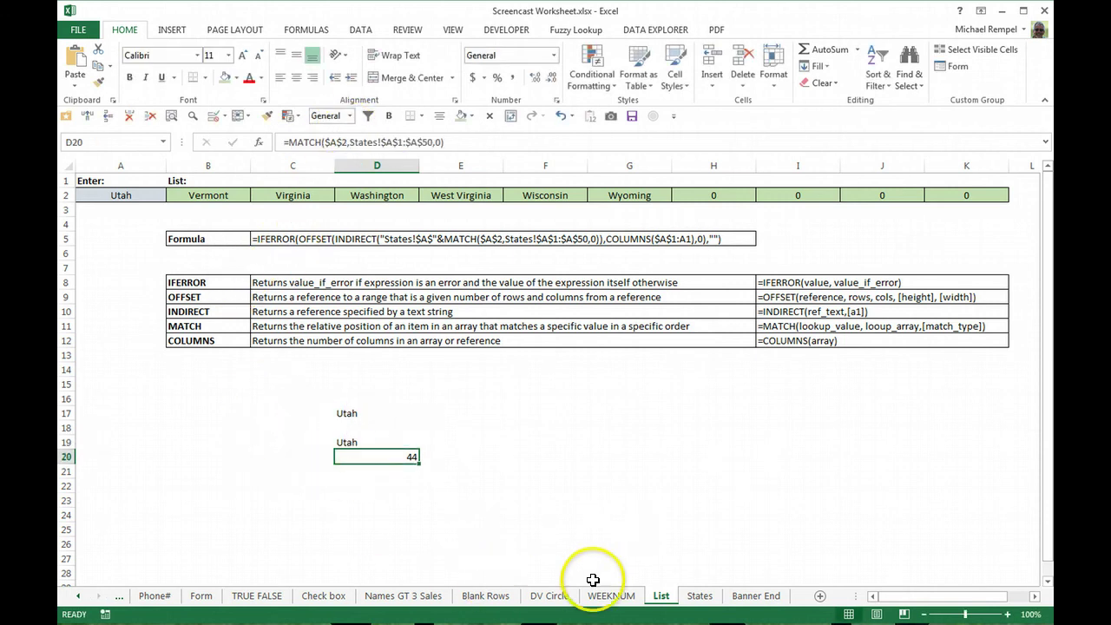
Step: Locate Utah on the States sheet and compare it with the formulas in D19, D17 and B2 and the entry in A2
click(699, 595)
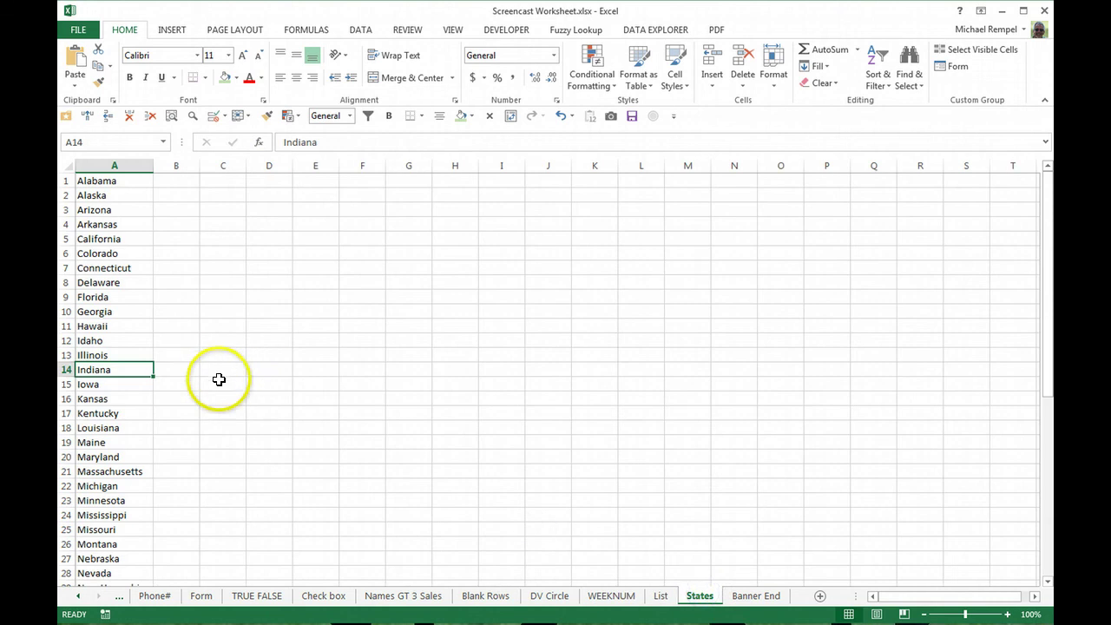
scroll(218, 379, down, 9)
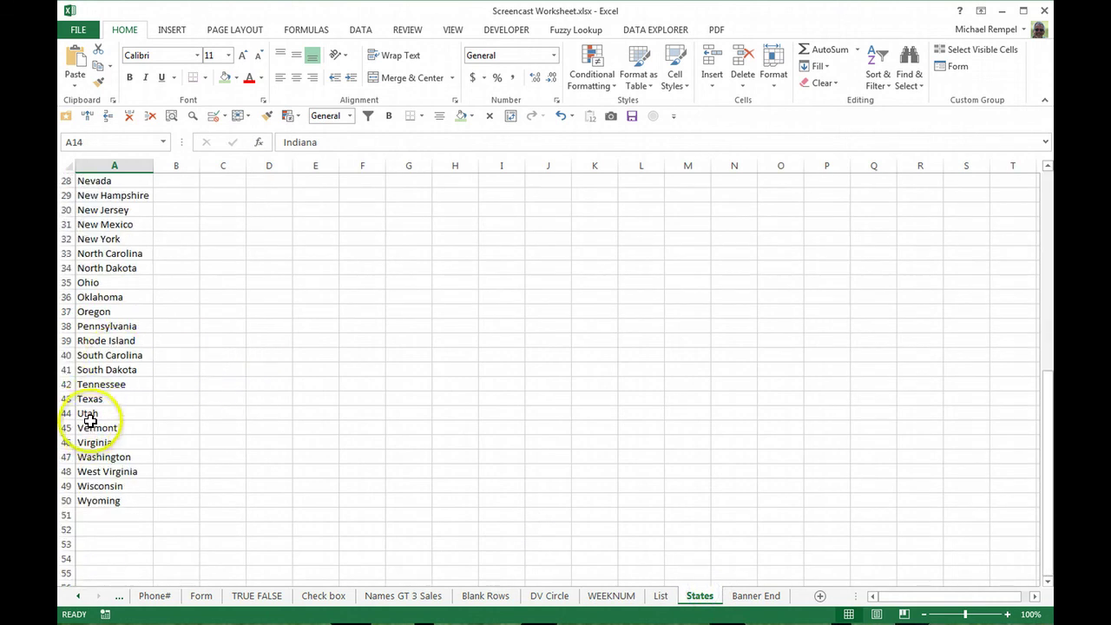
click(91, 416)
click(660, 596)
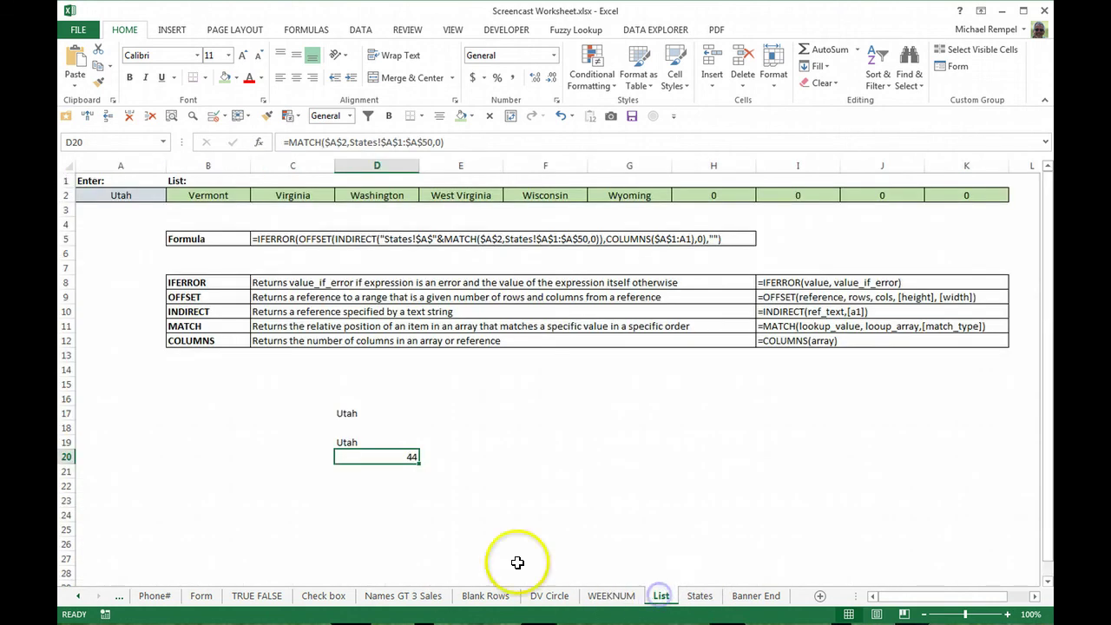
click(343, 443)
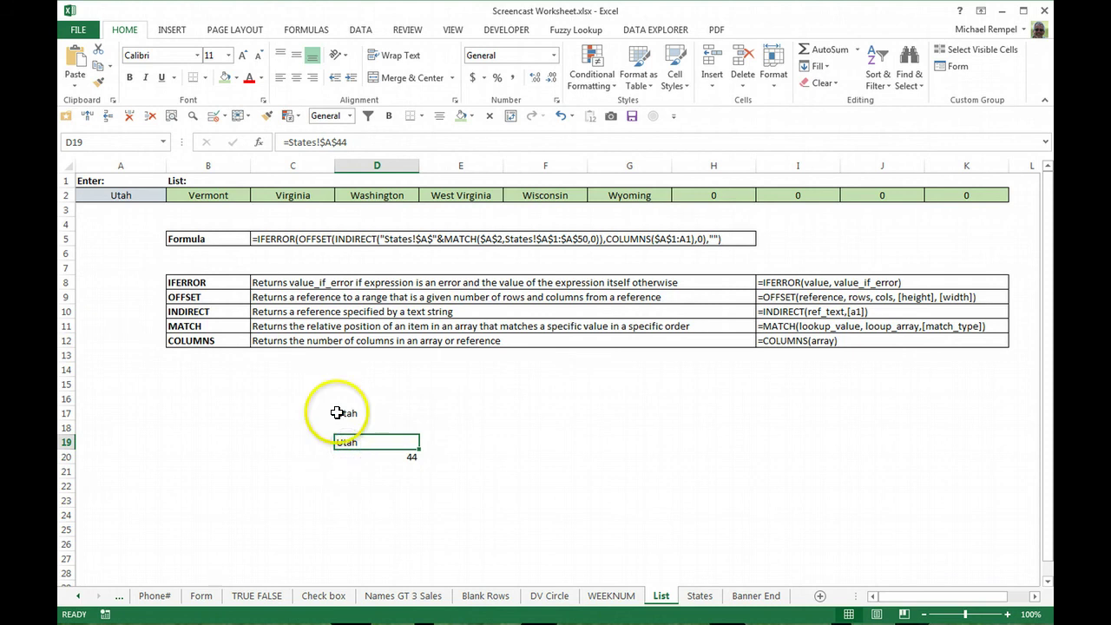
click(337, 412)
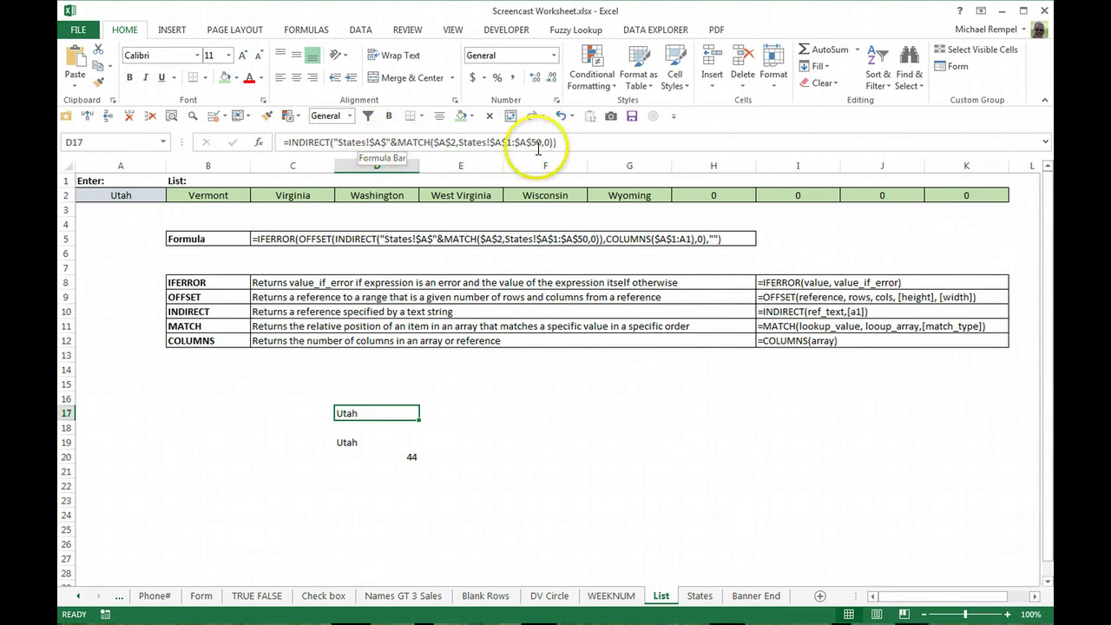
click(104, 198)
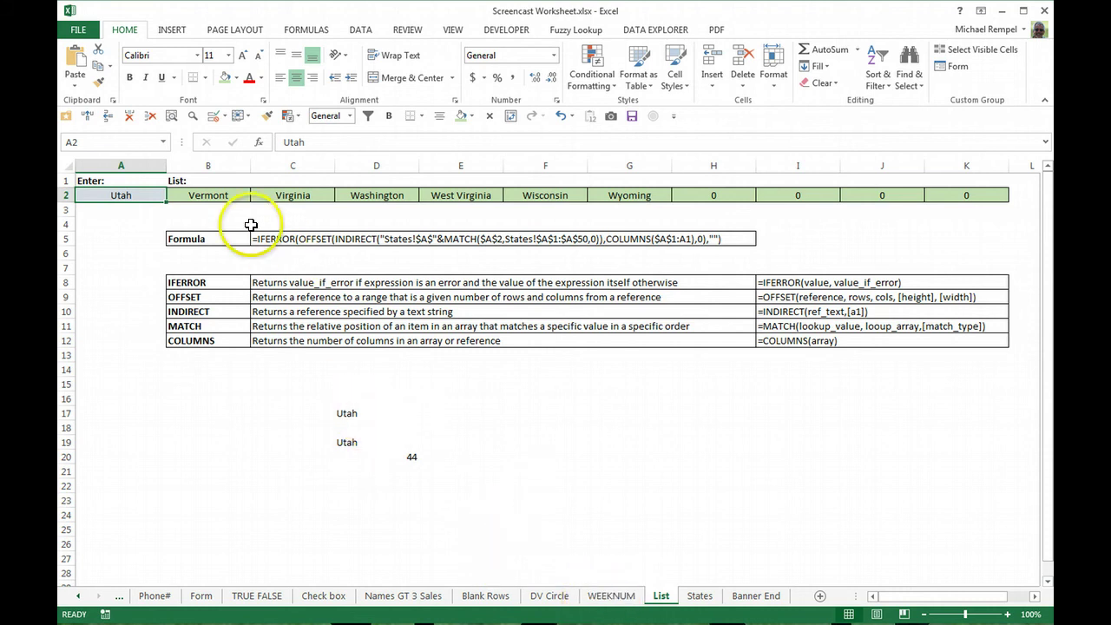
click(201, 197)
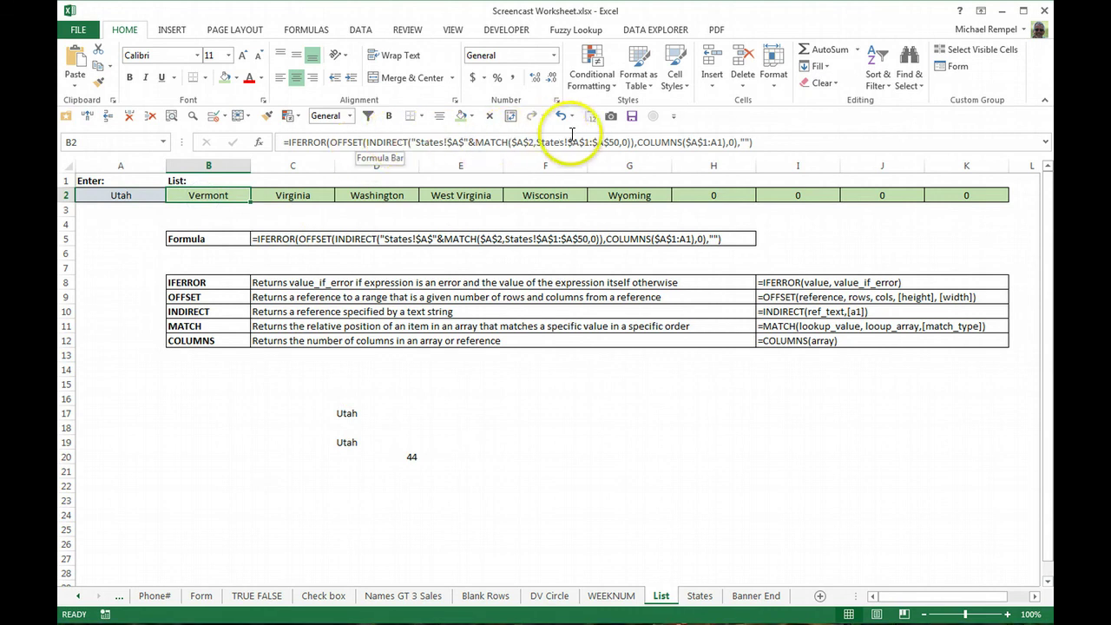
Step: Clear the scratch formulas in D17:D20 on the List sheet
drag(345, 413, 429, 465)
key(Delete)
Step: Compare the formulas in B2 and C2, evaluate COLUMNS($A$1:B1) in place within C2's formula, and cancel the edit
click(193, 201)
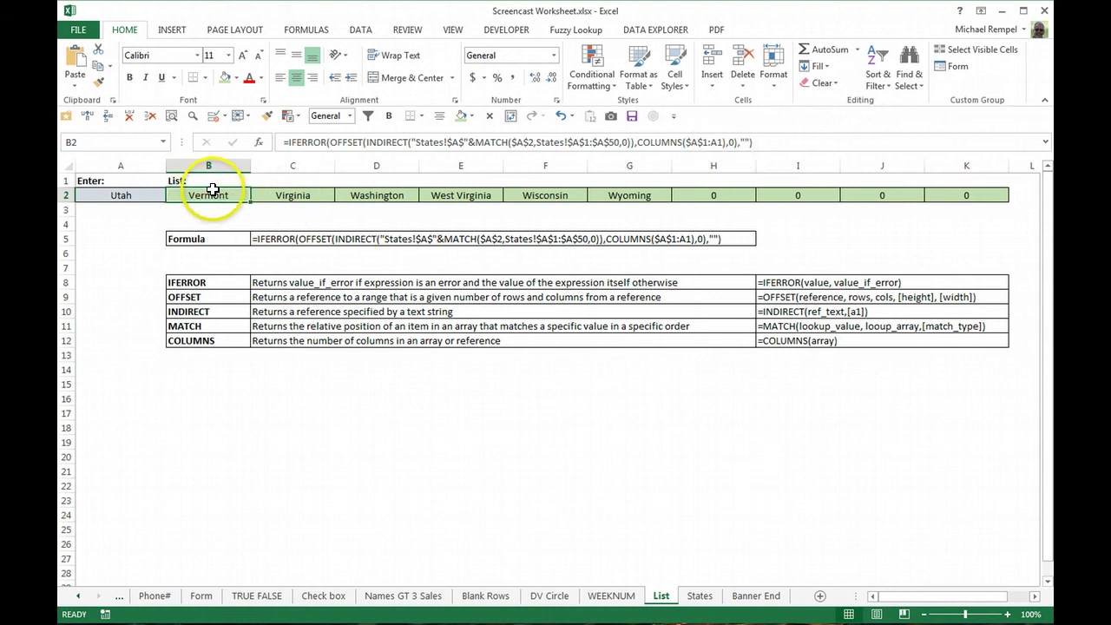
click(293, 191)
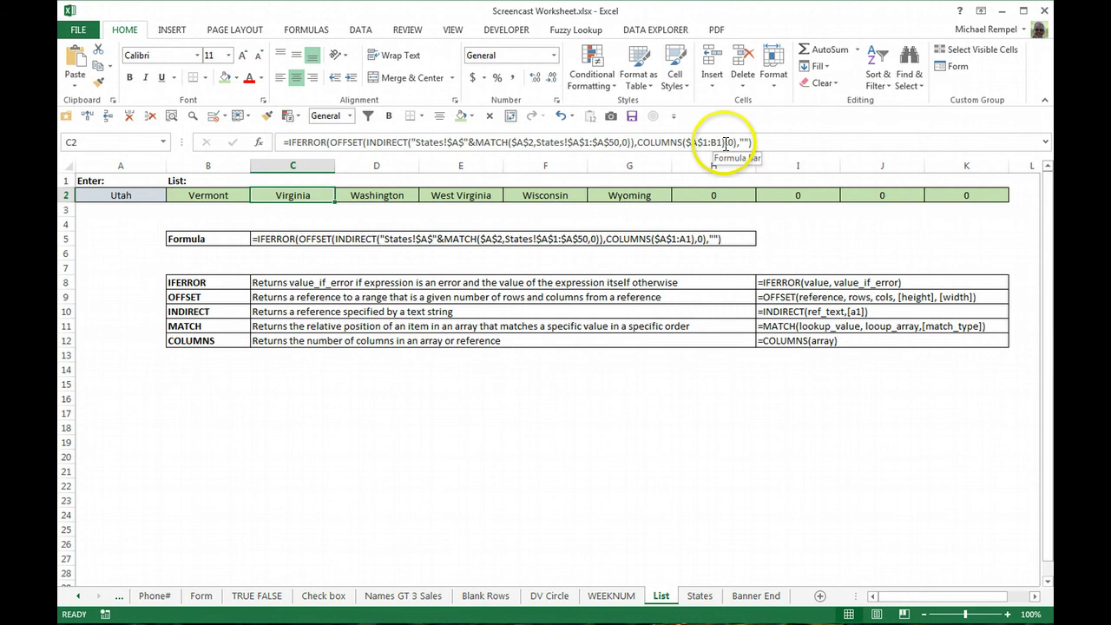
drag(726, 143, 639, 148)
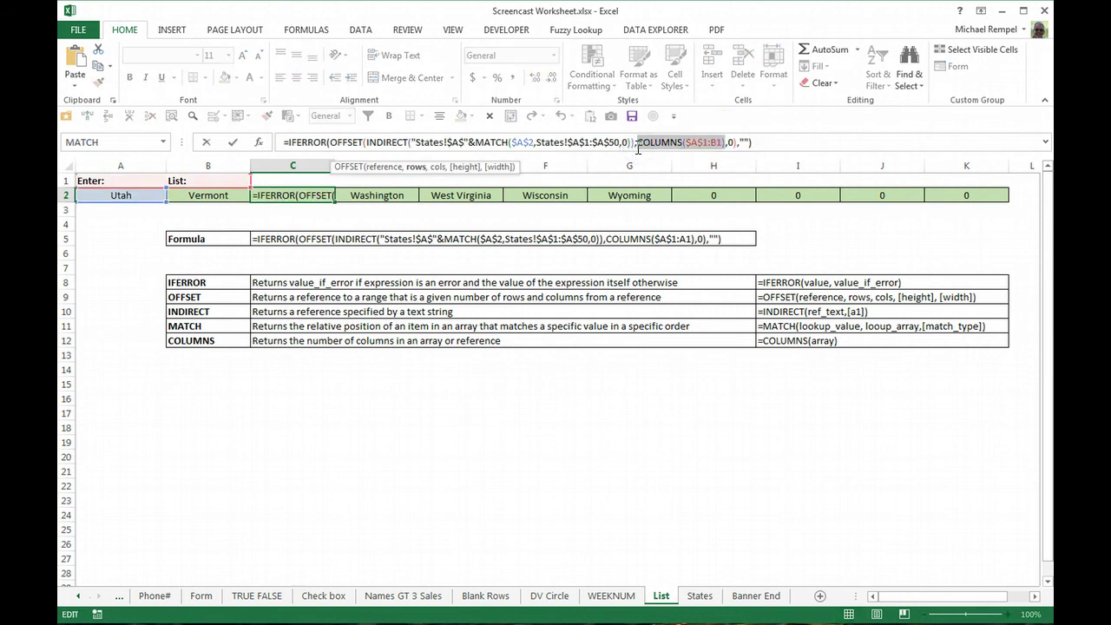
text(2)
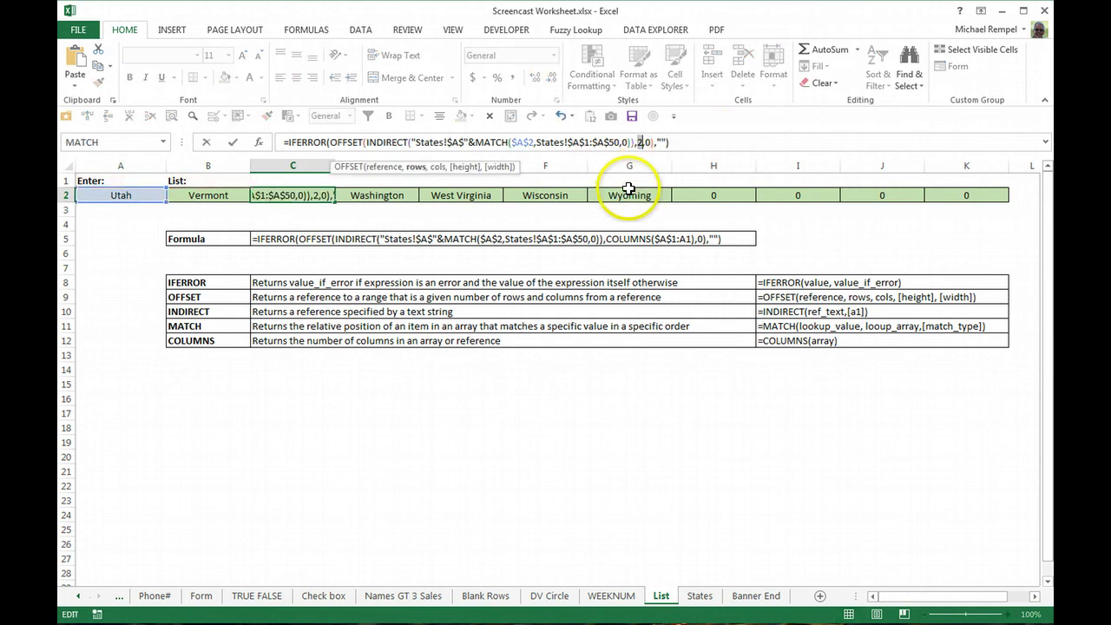
key(Escape)
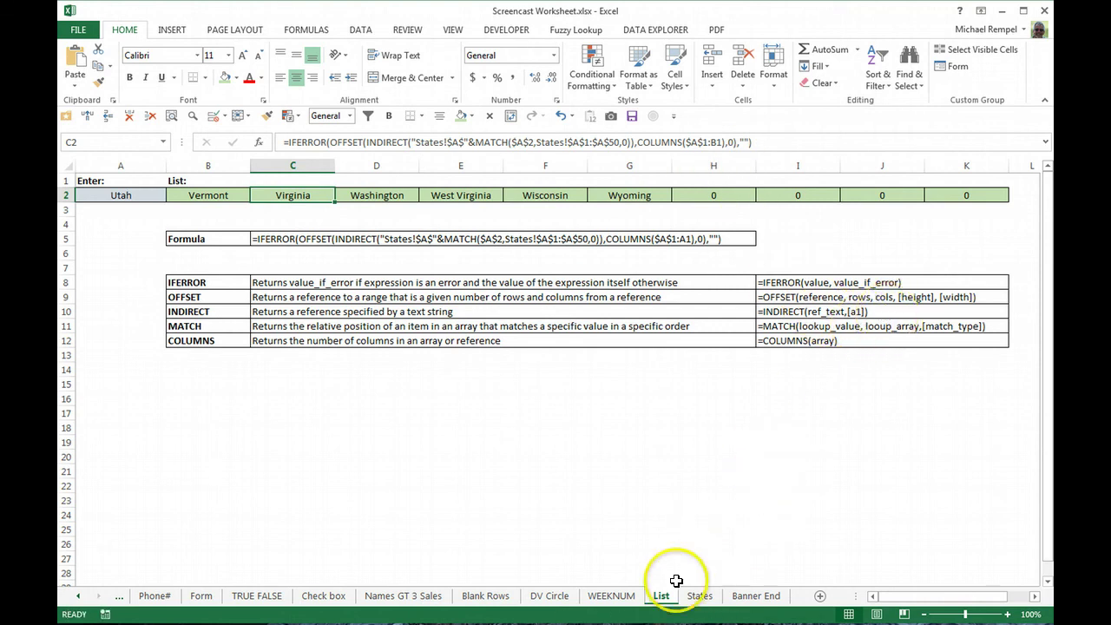
Step: Examine the states below Utah on the States sheet, recheck A2 on the List sheet, and display the Banner End sheet
click(700, 595)
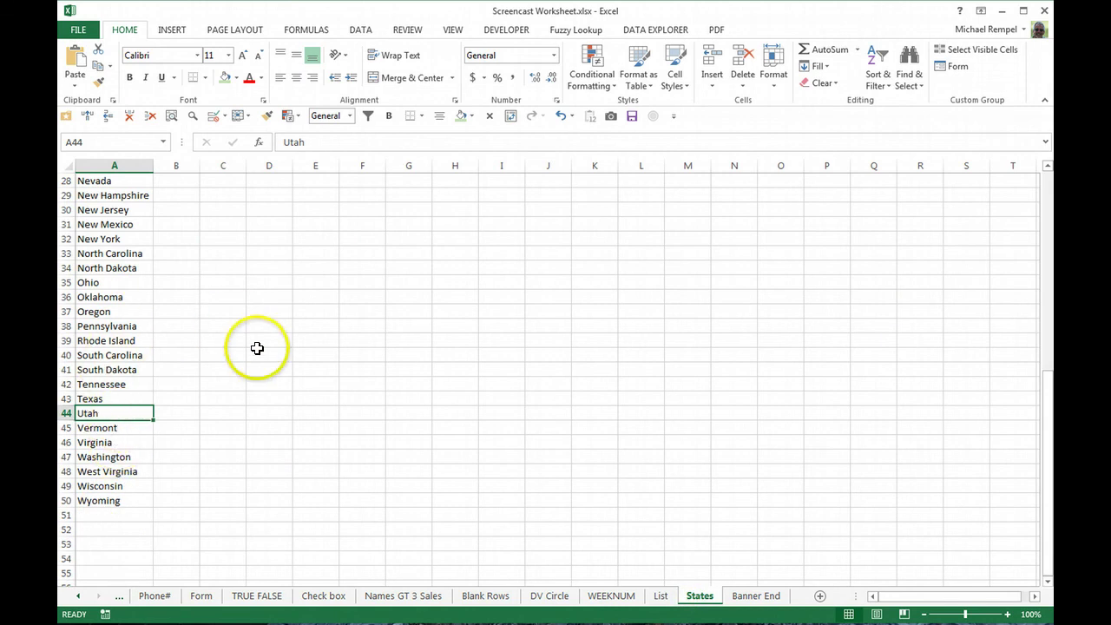
click(659, 596)
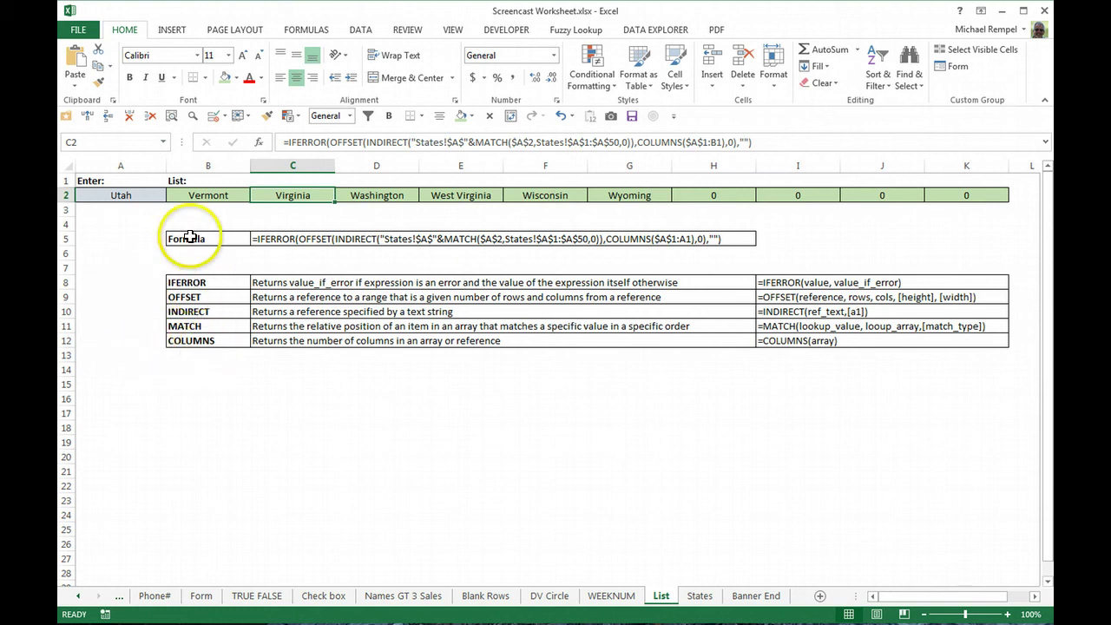
click(123, 196)
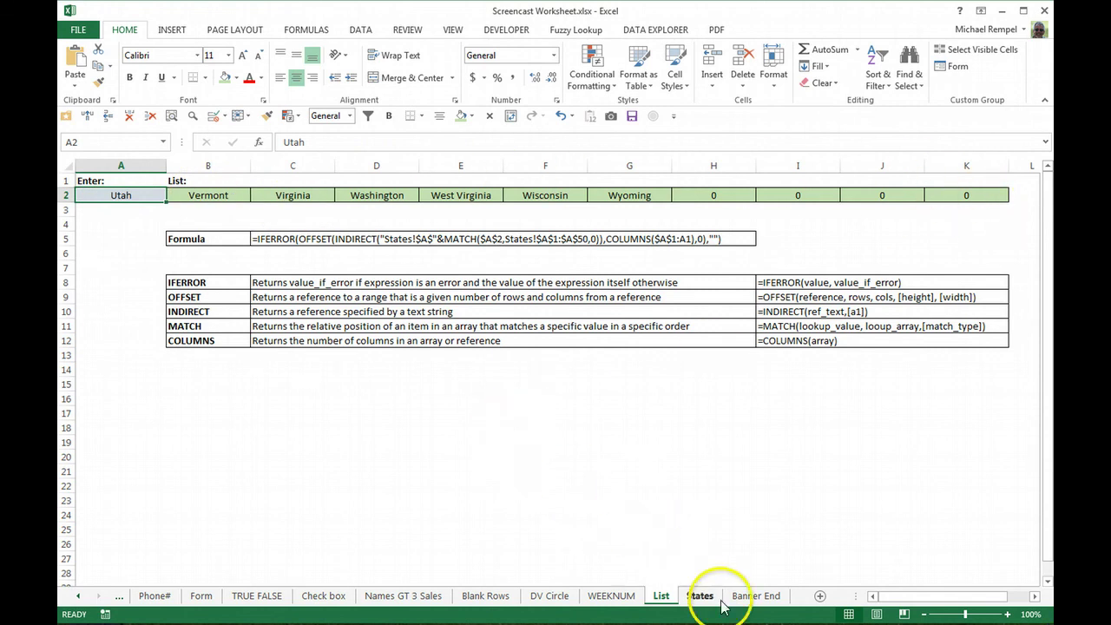
click(756, 595)
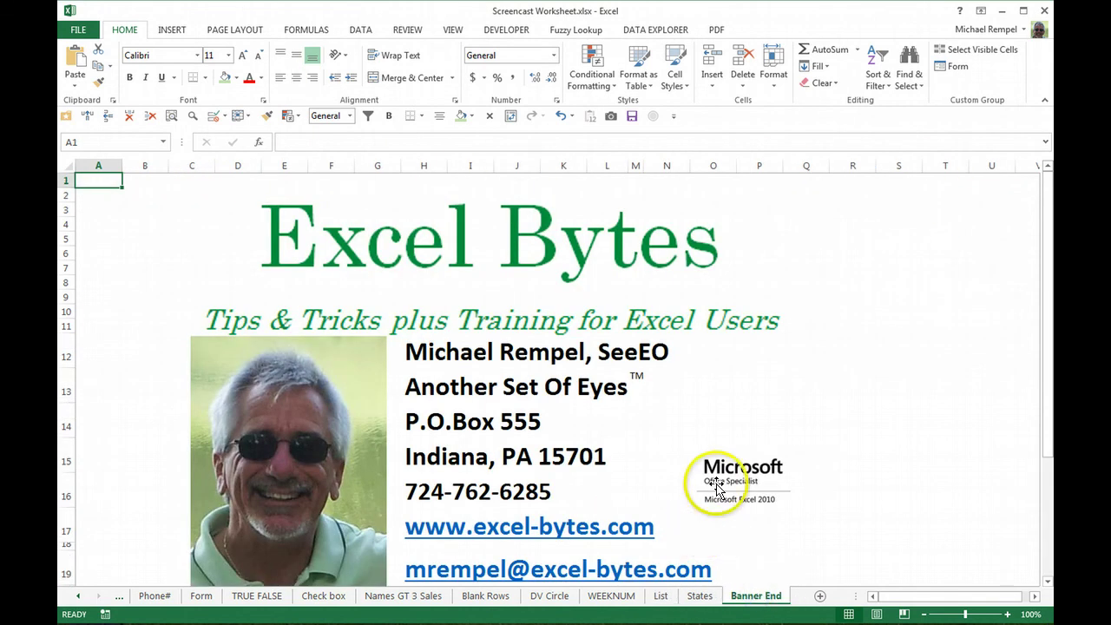